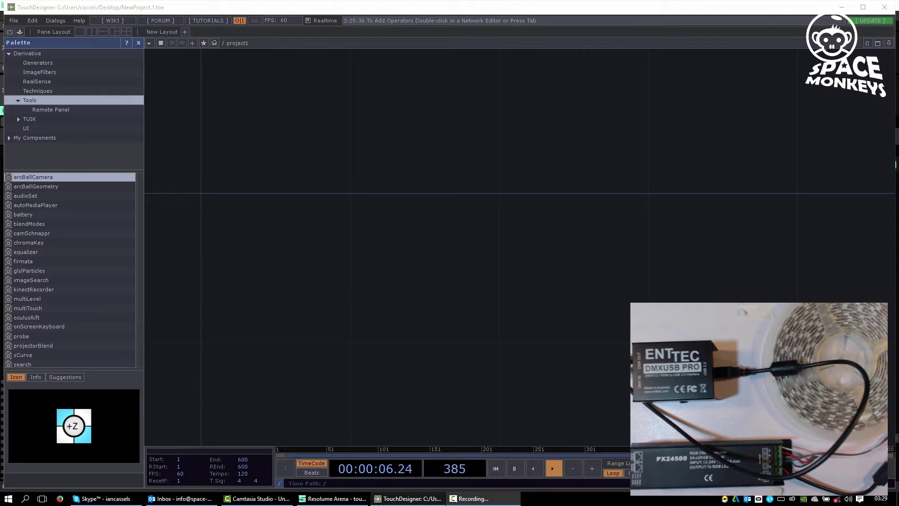
Step: Clear the red Solid Color clip, drop test.mov into layer 1 Column 1, and trigger it
left_click(333, 498)
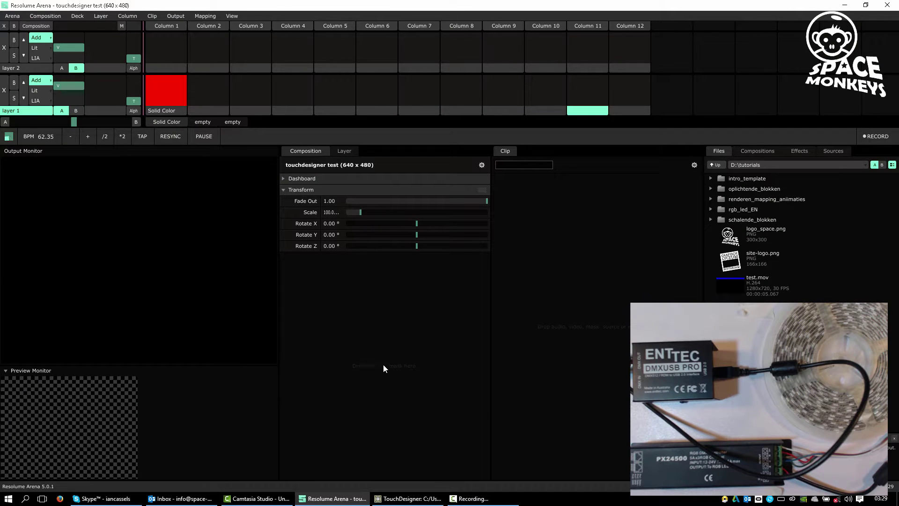
right_click(176, 111)
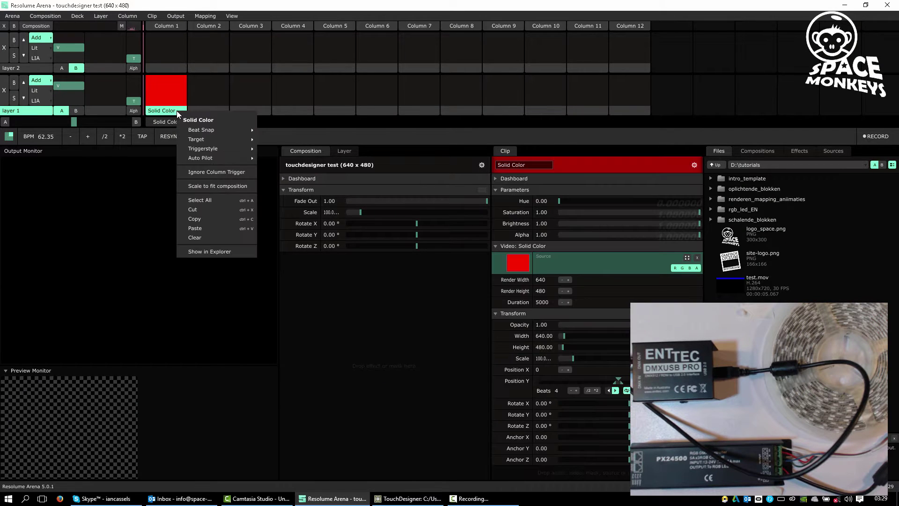
left_click(209, 238)
left_click_drag(758, 284, 171, 84)
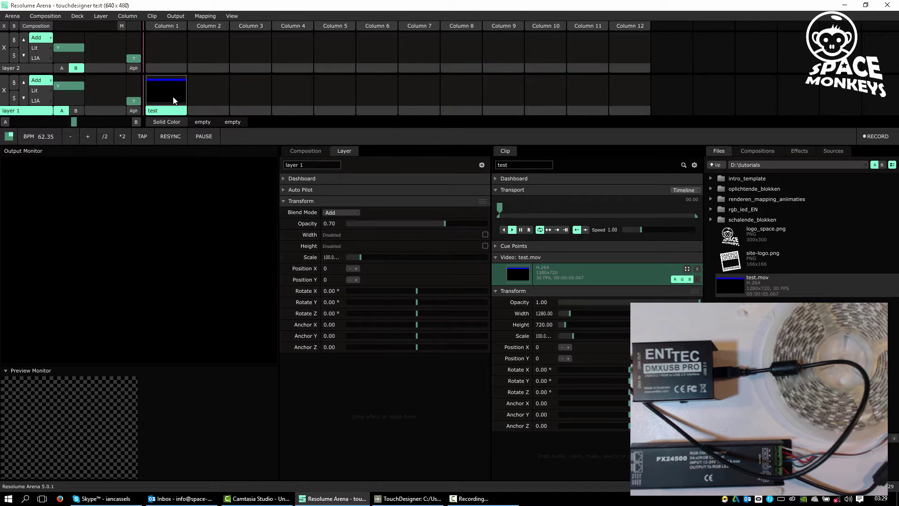
left_click(173, 100)
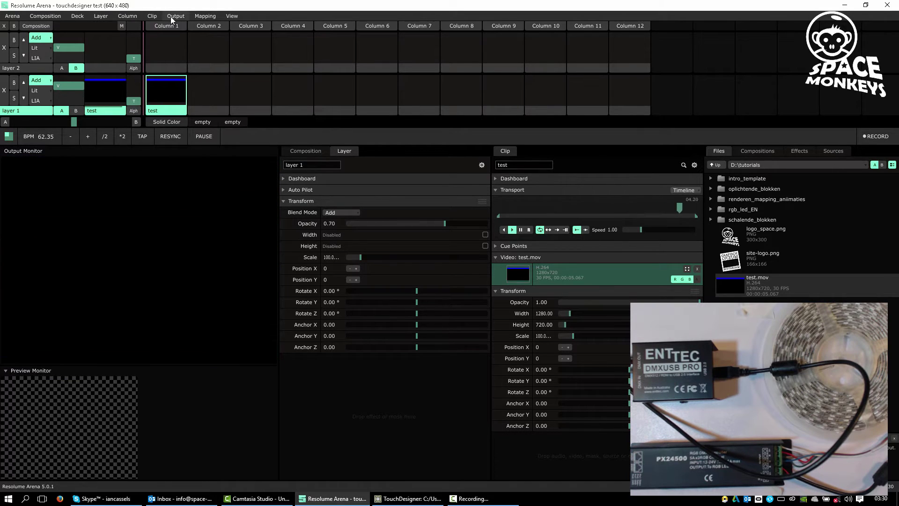
Step: In the DMX preferences, replace the ArtNet output with a new output on the USB PRO 1 device
left_click(24, 16)
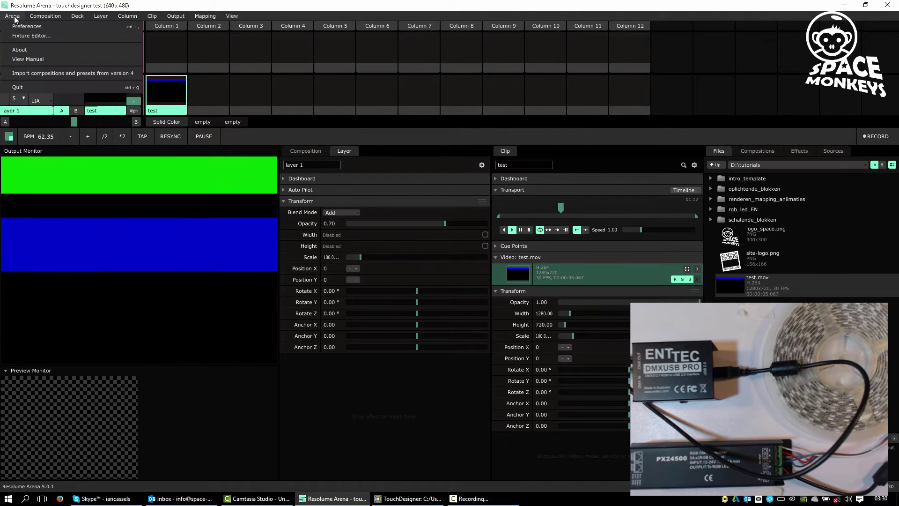
left_click(22, 27)
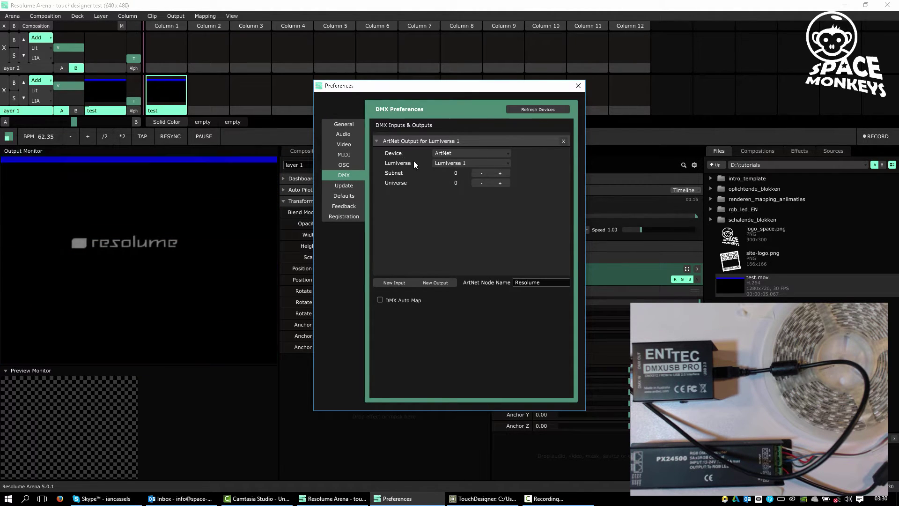
left_click(564, 141)
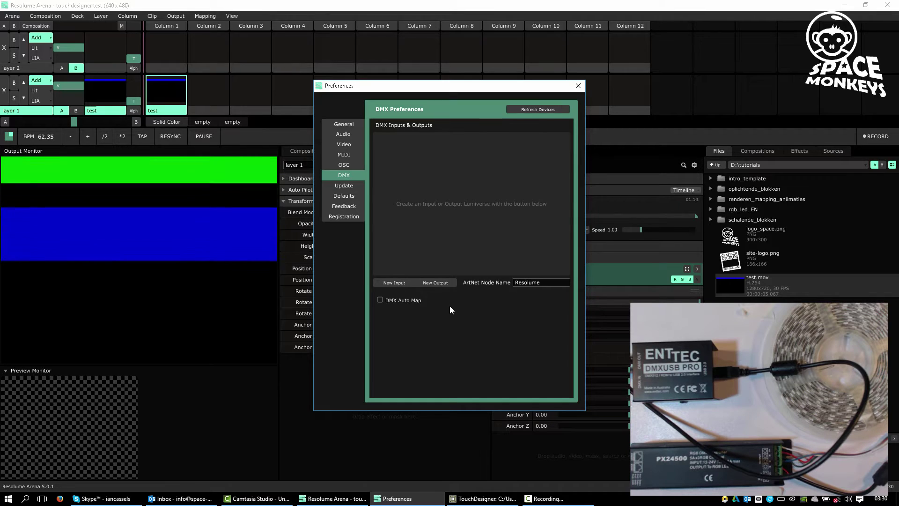
left_click(442, 282)
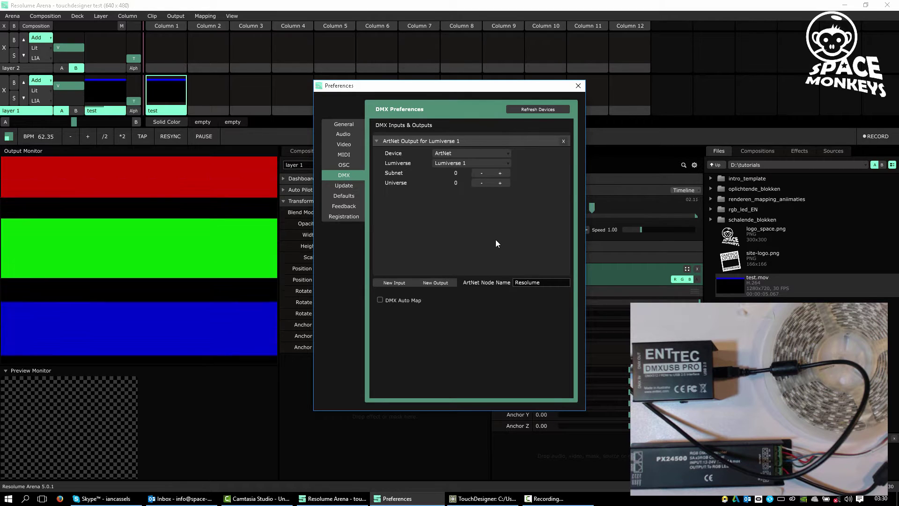
left_click(509, 153)
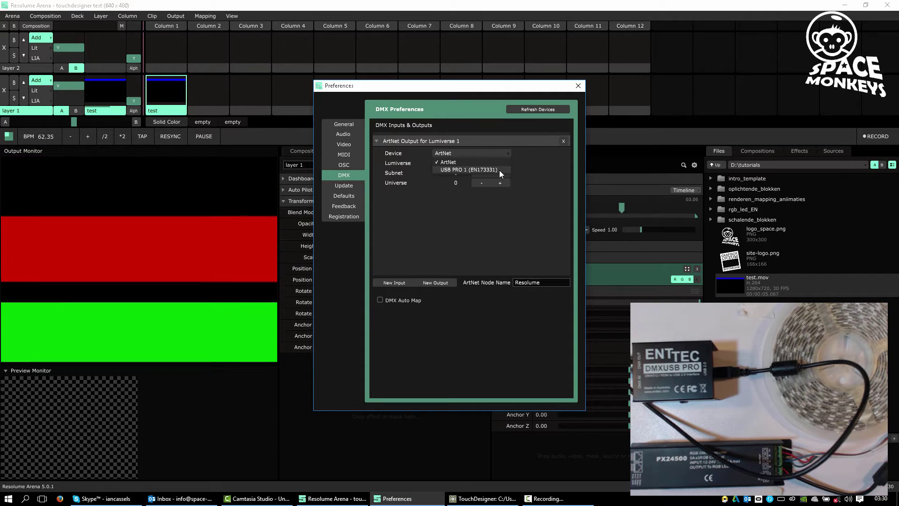
left_click(499, 170)
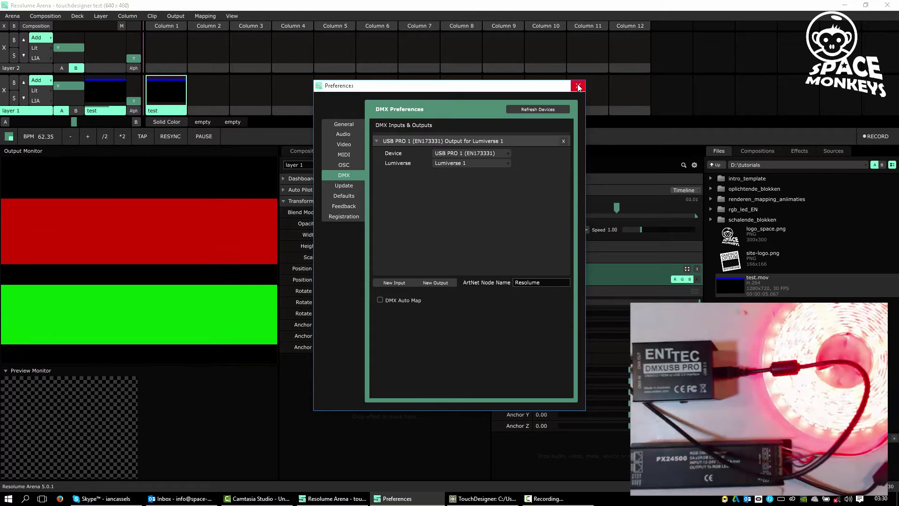
left_click(578, 86)
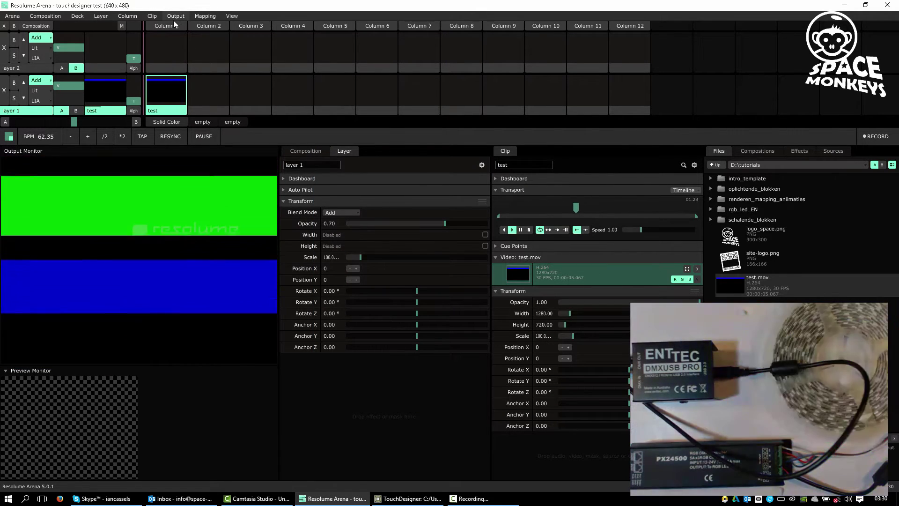
Step: In Advanced Output, inspect Slice 1, Lumiverse 1 and the LED pixel tube fixture
left_click(176, 16)
left_click(195, 110)
left_click(362, 216)
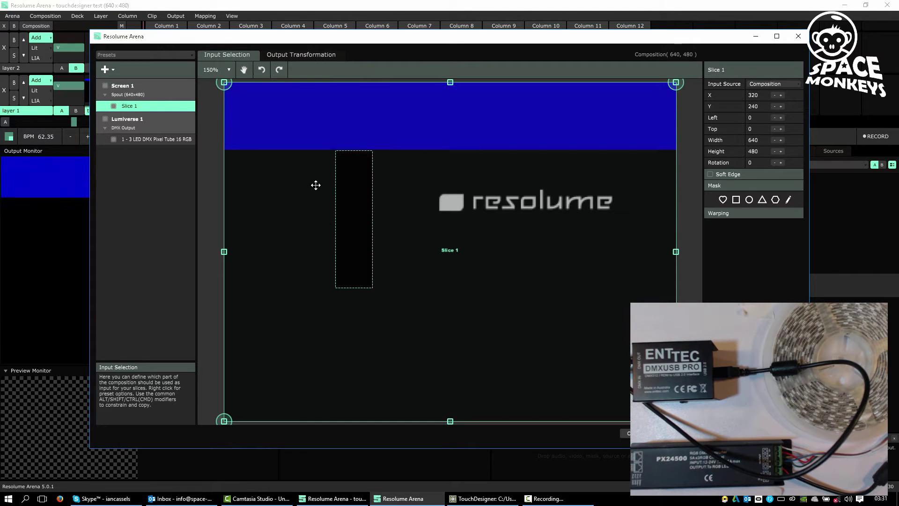
left_click(158, 141)
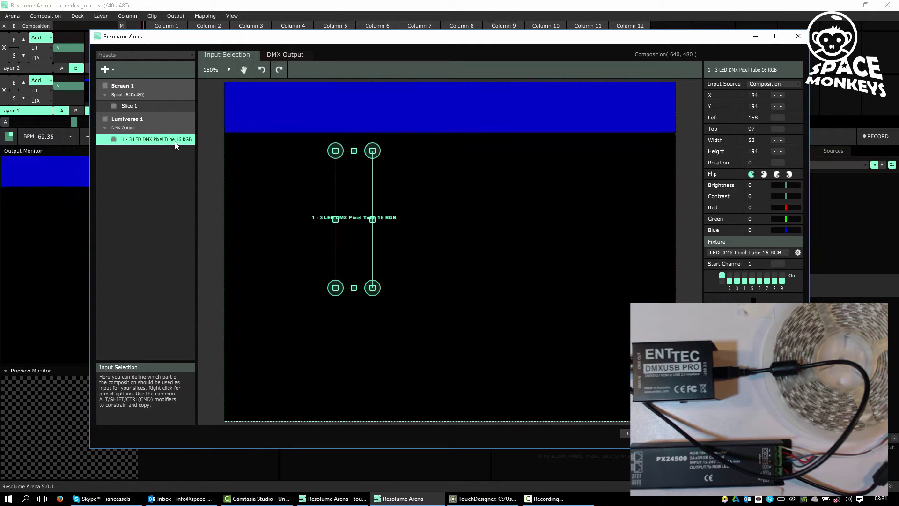
left_click(161, 122)
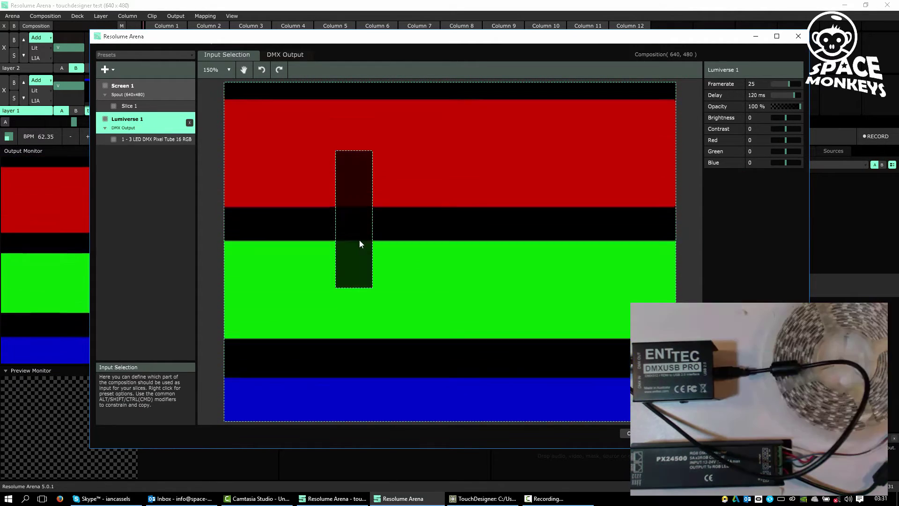
left_click(358, 240)
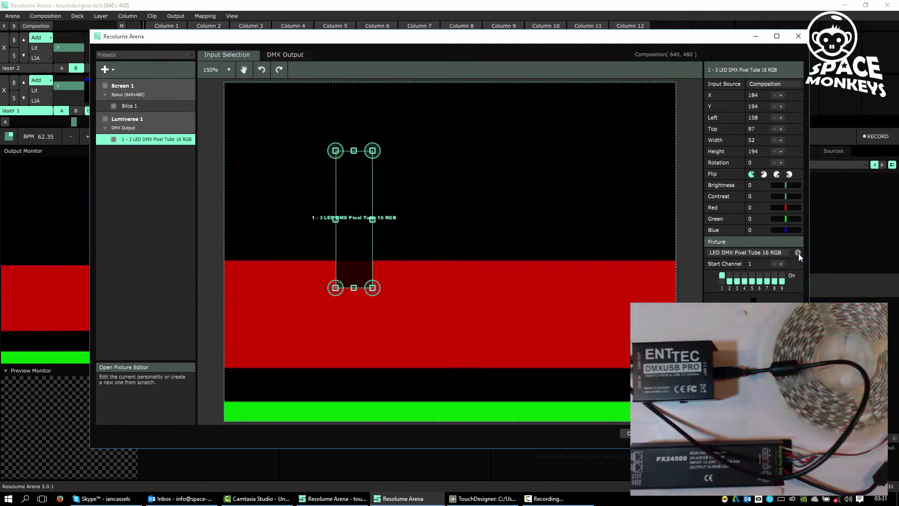
Step: Review the pixel tube in the Fixture Editor, then delete Lumiverse 1
left_click(798, 254)
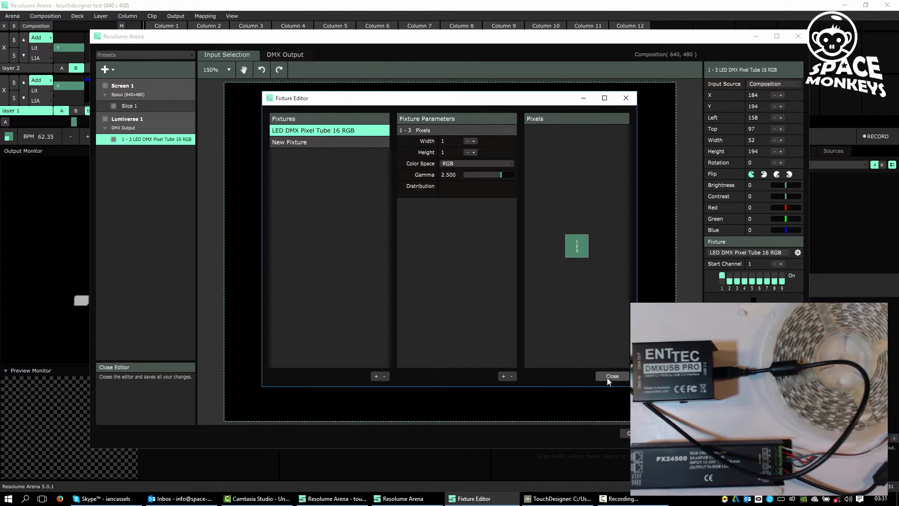
left_click(612, 377)
left_click(188, 122)
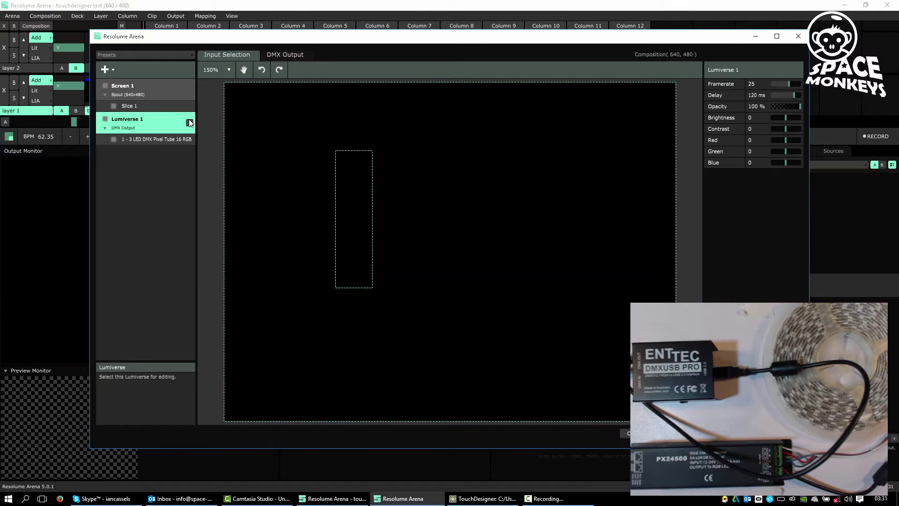
left_click(190, 123)
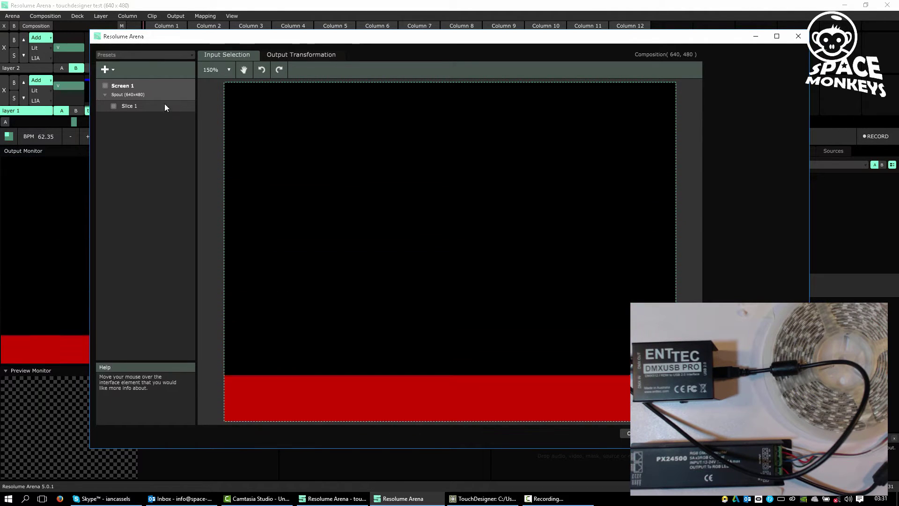
Step: Add a new DMX fixture and drag it onto the blue band at X 108, Y 265
left_click(115, 70)
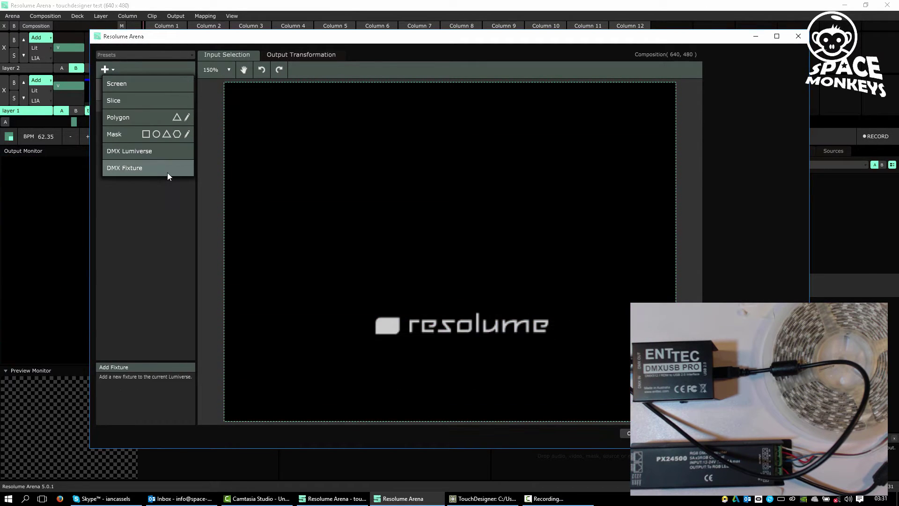
left_click(167, 170)
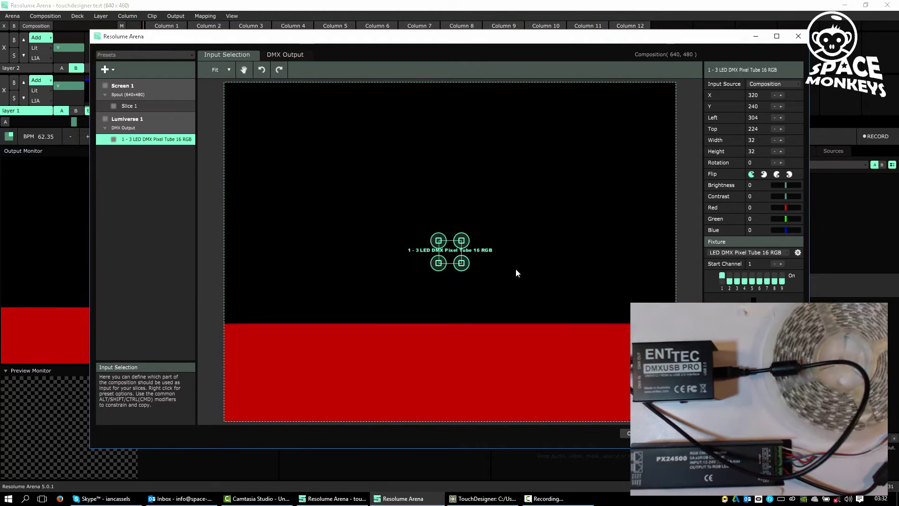
left_click_drag(416, 254, 201, 253)
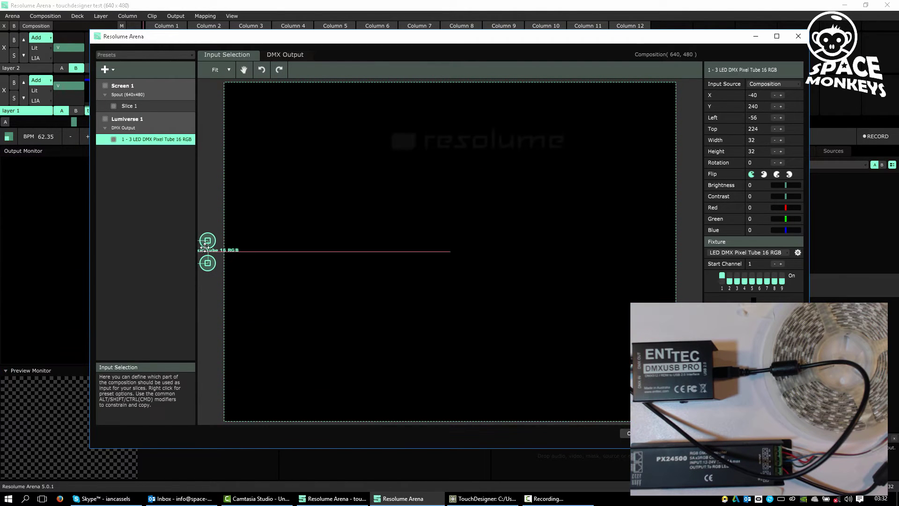
left_click_drag(259, 264, 312, 269)
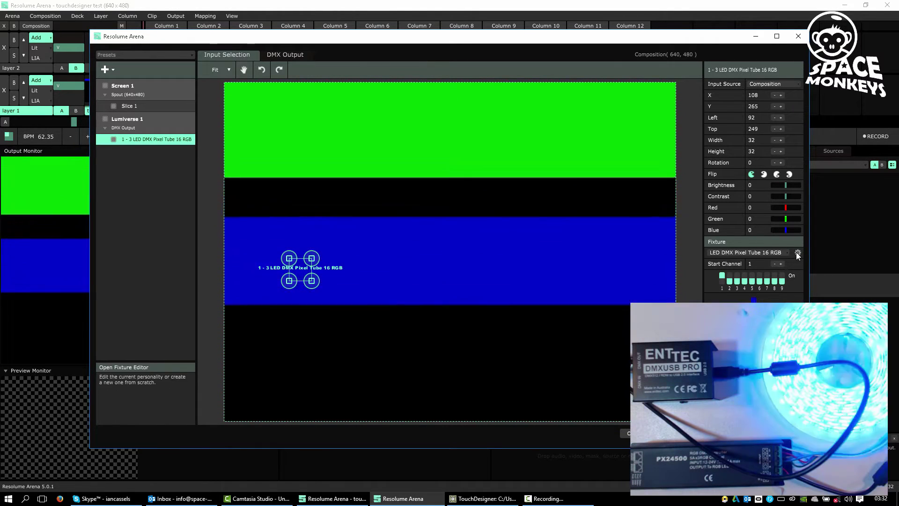
Step: Set the pixel tube fixture's Height to 3 in the Fixture Editor, covering channels 1–9
left_click(798, 252)
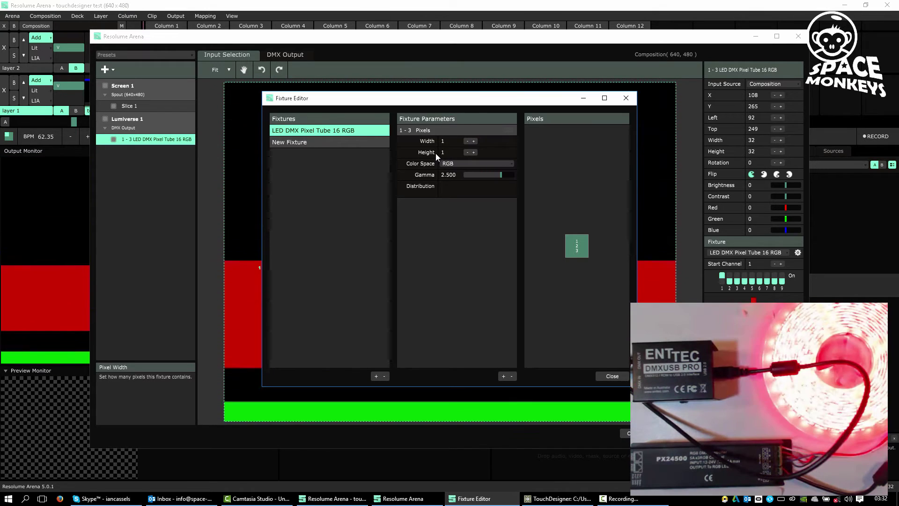
left_click(444, 152)
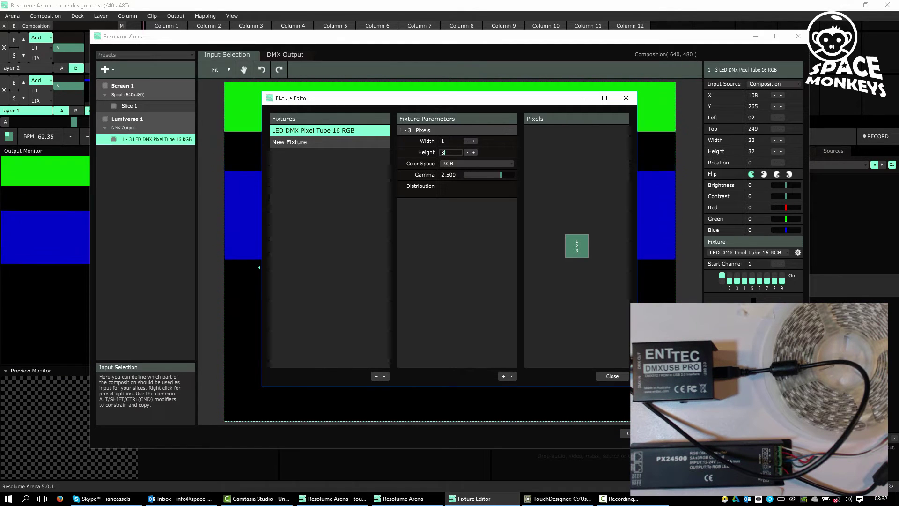
left_click(614, 378)
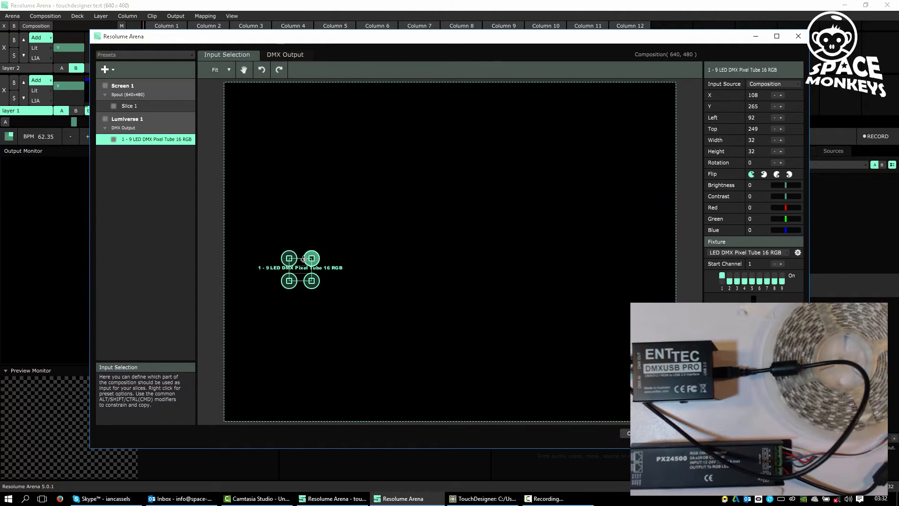
Step: Stretch the pixel tube fixture to 32 × 139 at X 124, Y 170.50 across the colour bands
left_click_drag(304, 259, 333, 180)
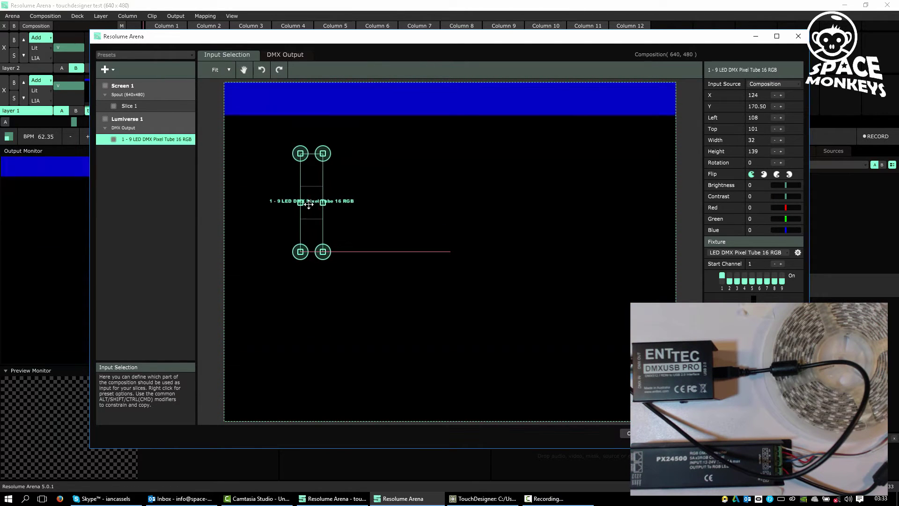
Step: Drag the fixture slice up to X 136, Y 109.50 and close Advanced Output
left_click_drag(304, 202, 327, 168)
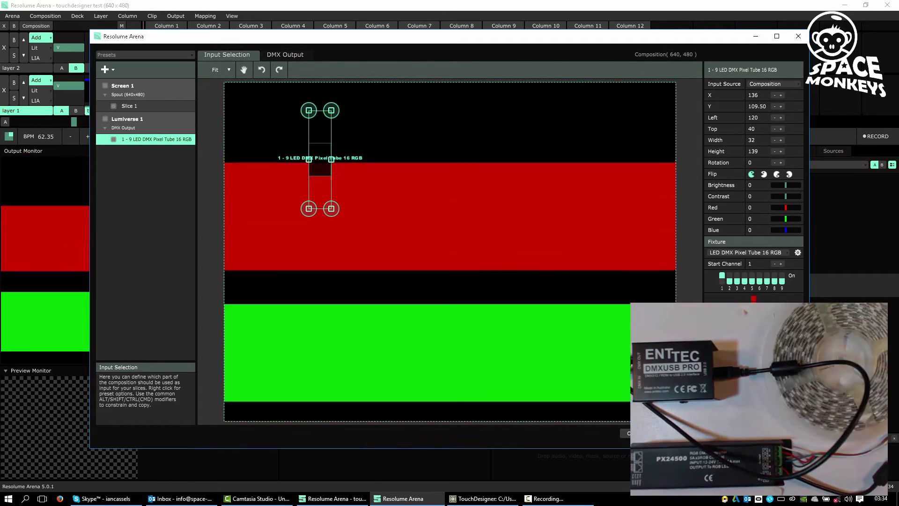
left_click(642, 434)
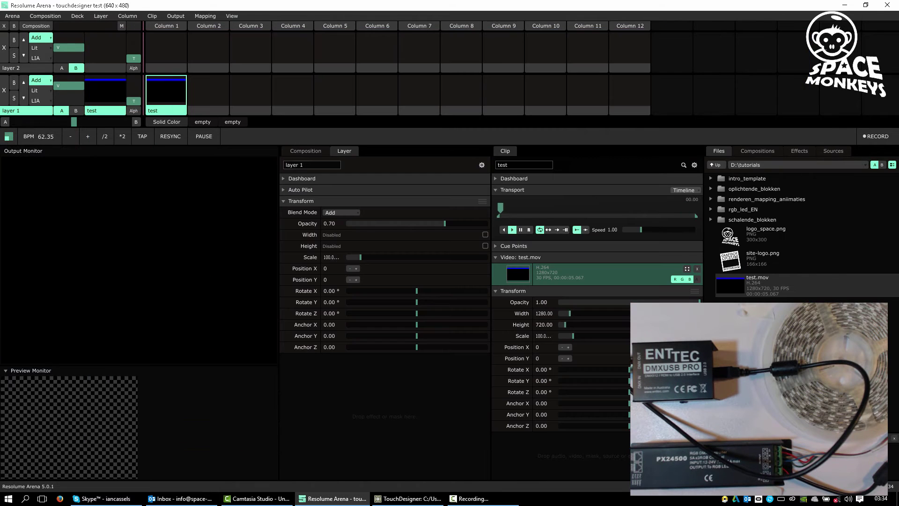
left_click(12, 17)
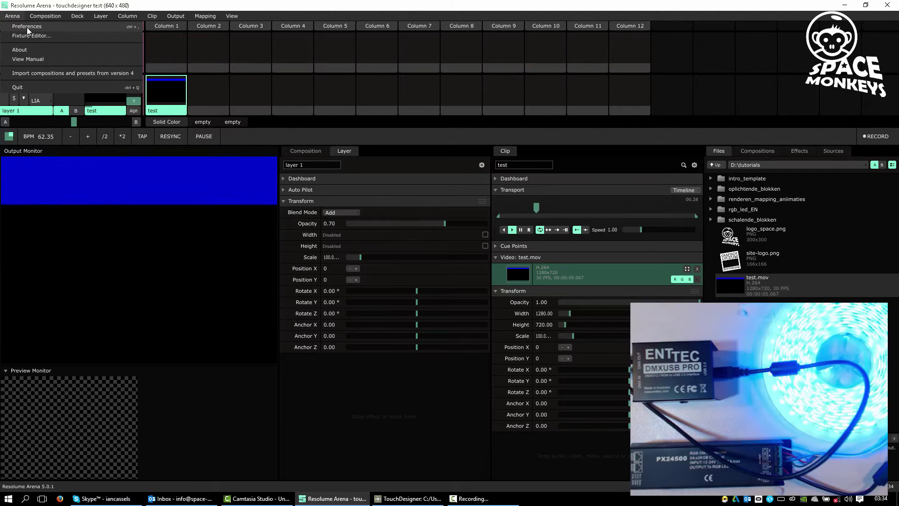
left_click(26, 27)
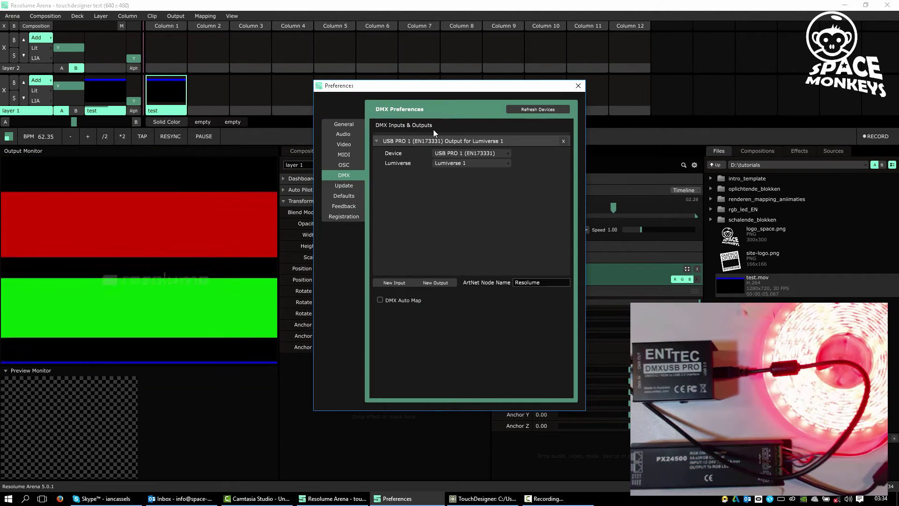
left_click(352, 166)
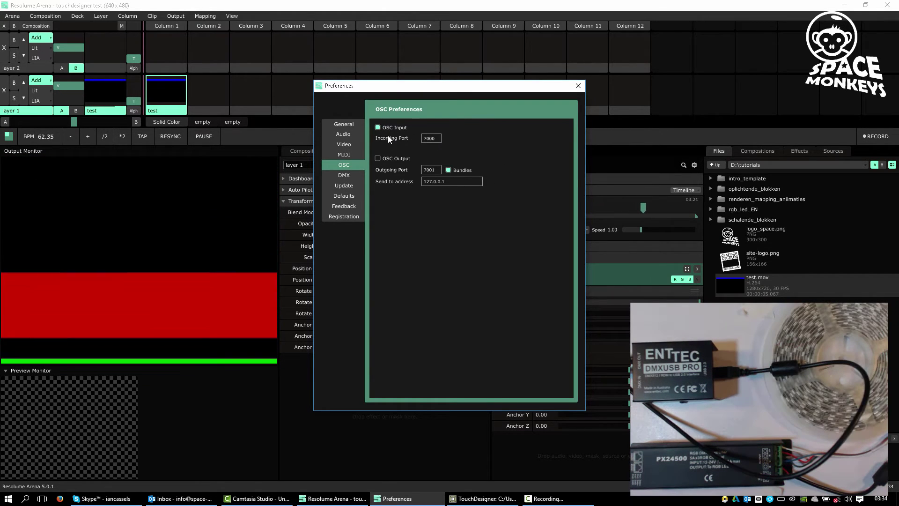
left_click(579, 87)
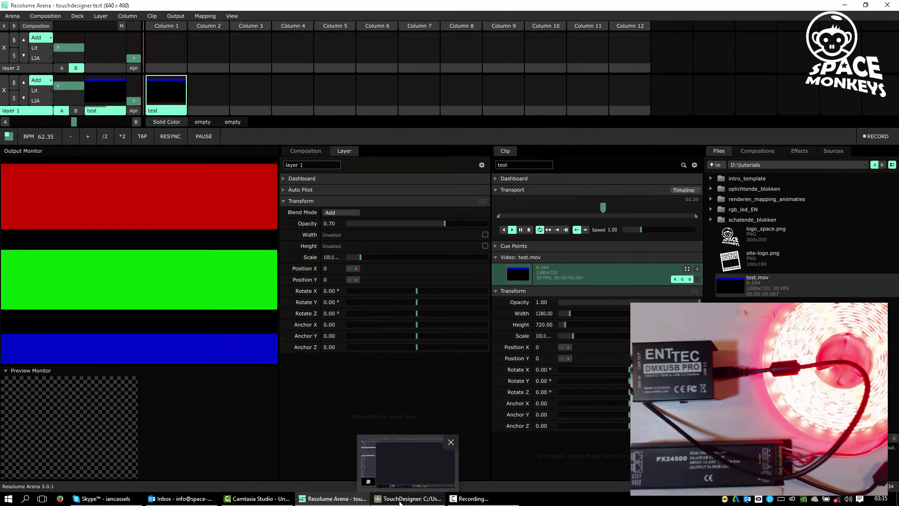
Step: Add an OSC Out CHOP to the TouchDesigner network
left_click(401, 500)
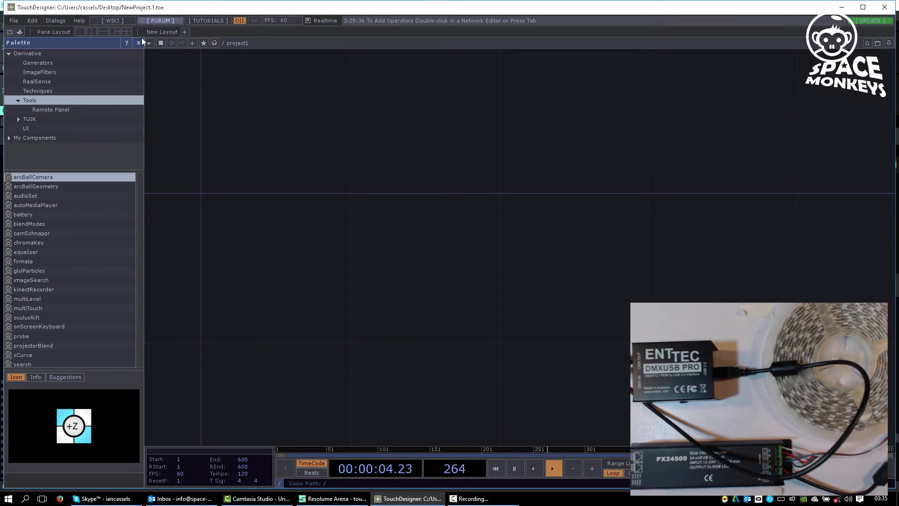
key("alt+l")
key("Tab")
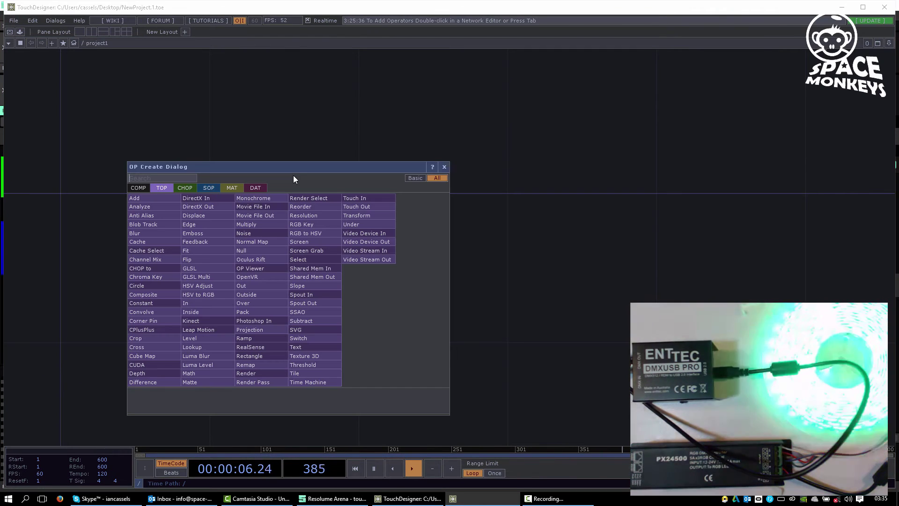
left_click(183, 188)
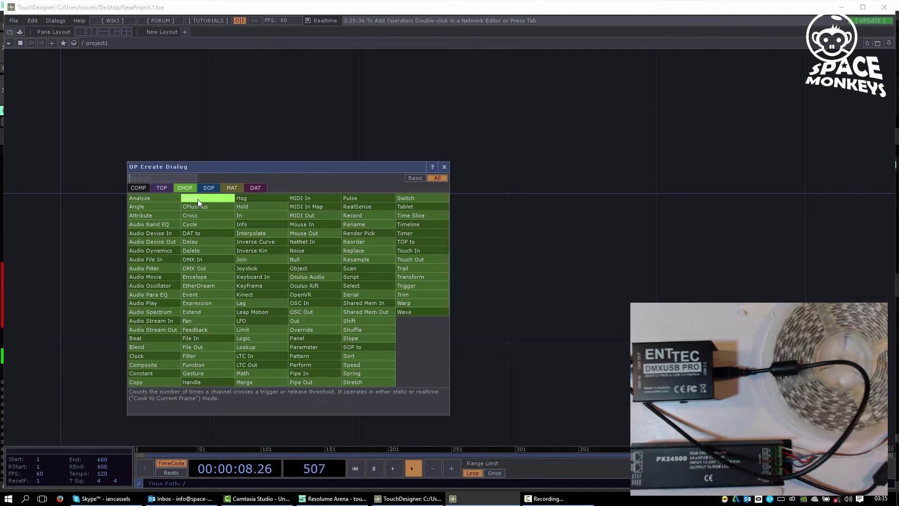
type("o")
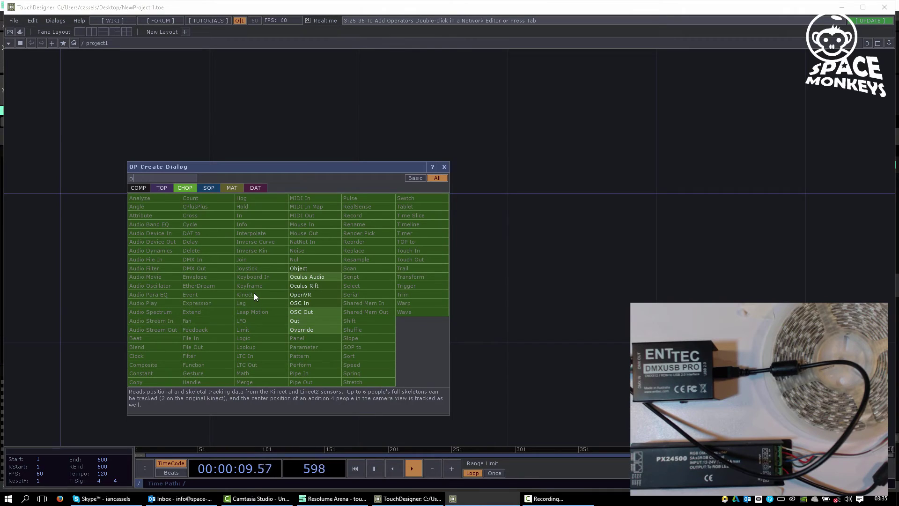
left_click(312, 313)
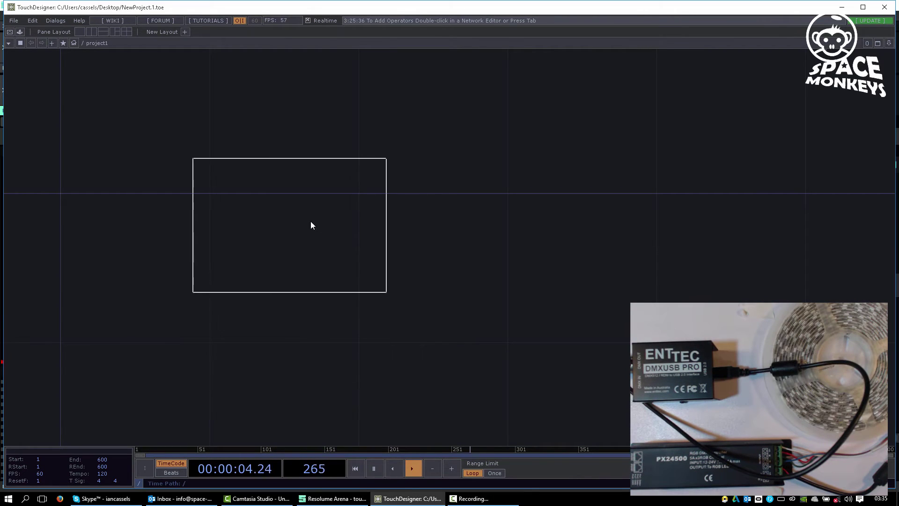
left_click(618, 200)
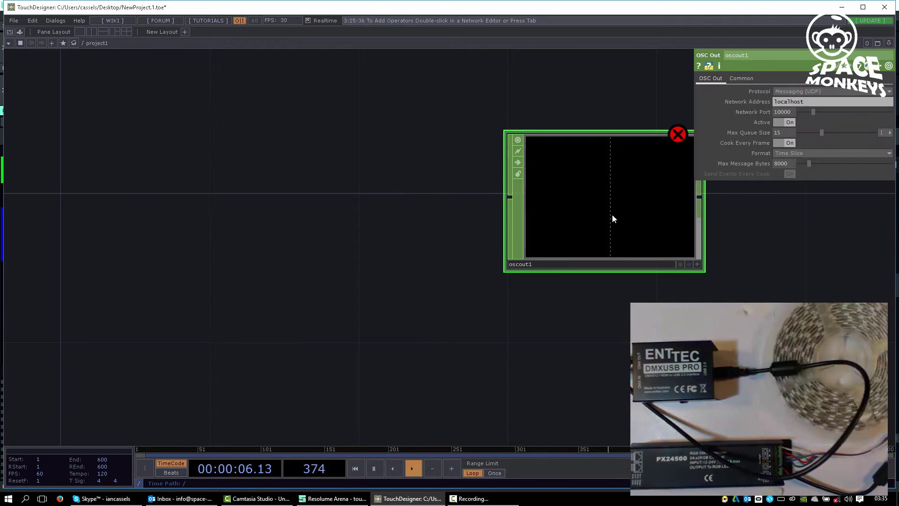
Step: Add a Constant CHOP to the left and wire it into oscout1
key("Tab")
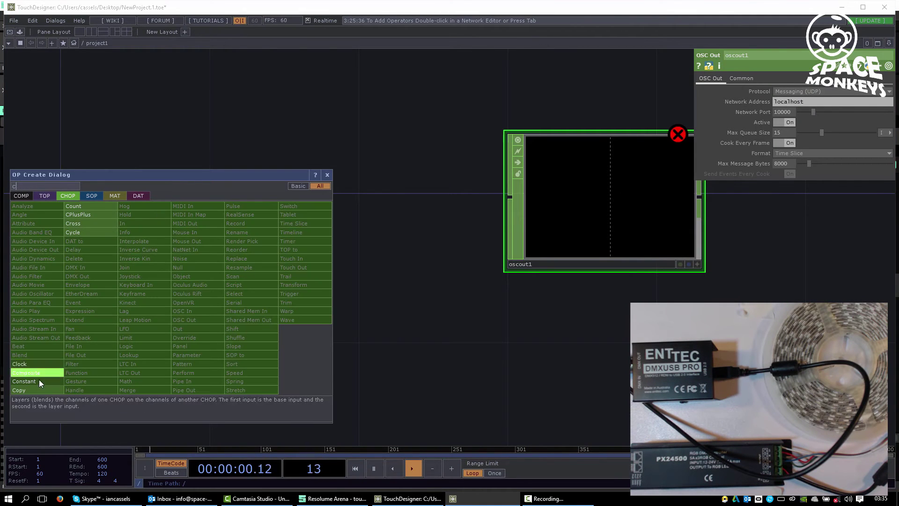
left_click(39, 380)
left_click(170, 191)
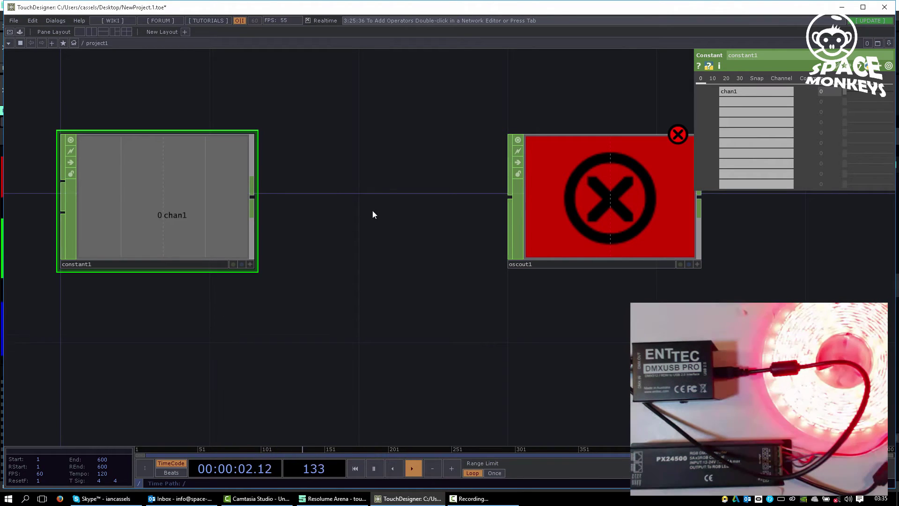
left_click_drag(263, 200, 286, 207)
left_click(514, 206)
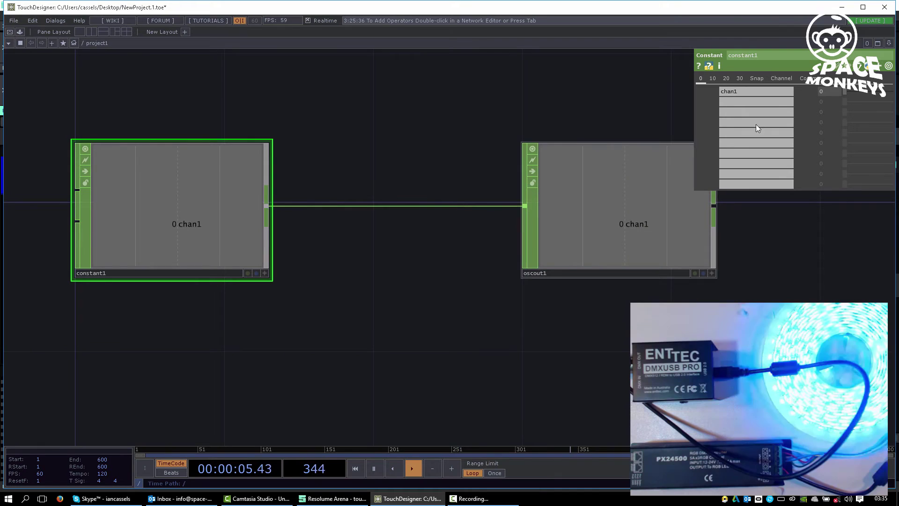
Step: Set oscout1's Network Port to 7000 and constant1's chan1 to 0.75
left_click(604, 239)
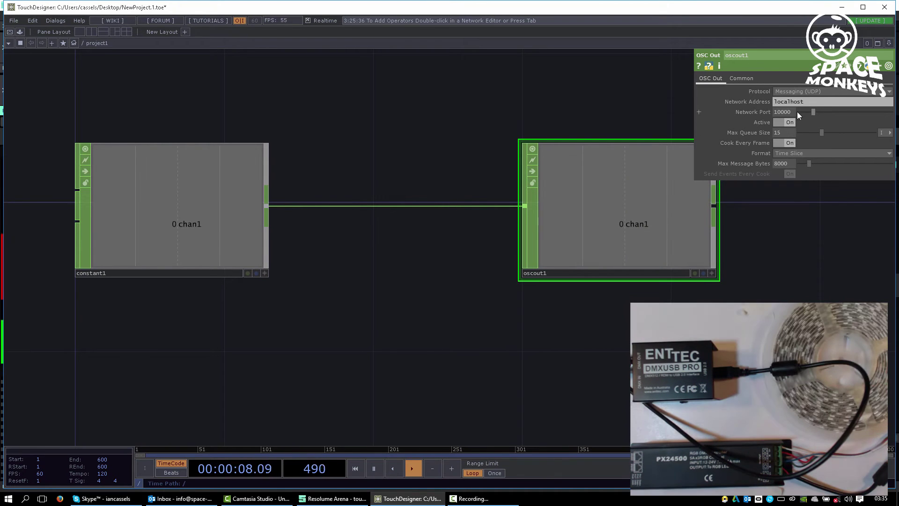
type("7000")
key("Return")
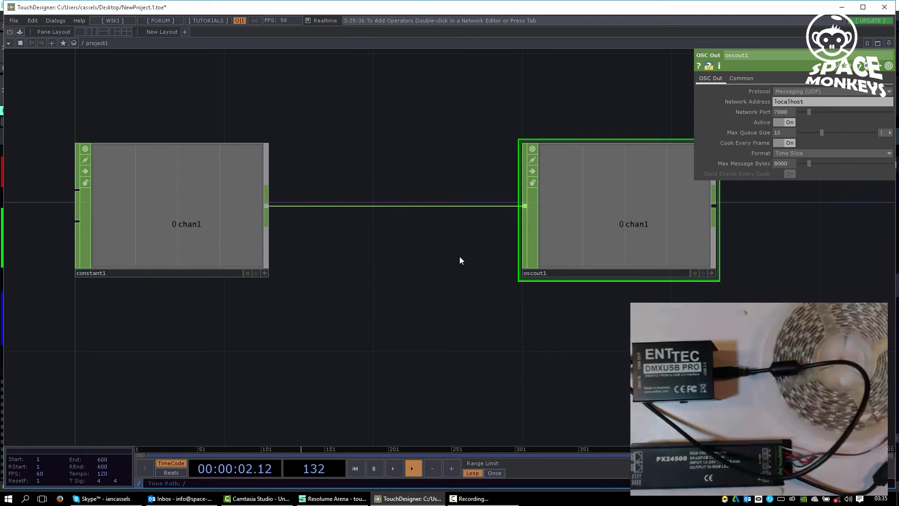
left_click(174, 234)
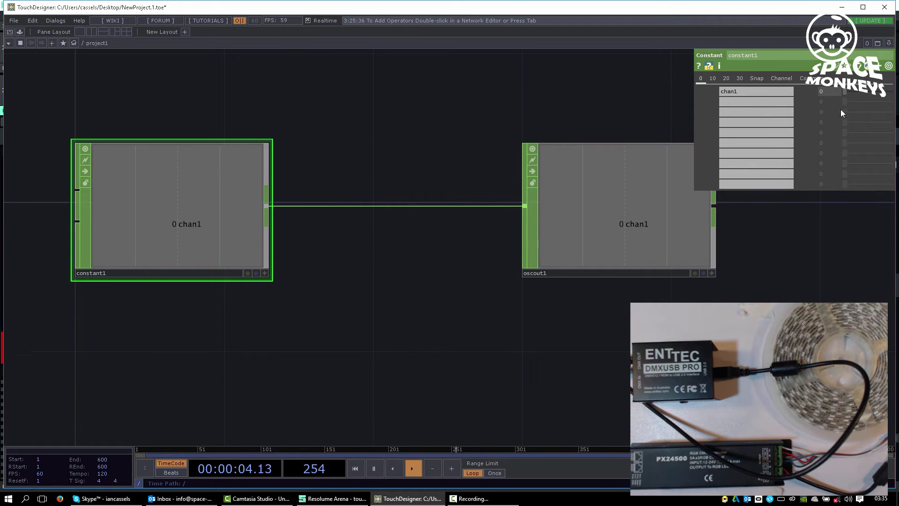
left_click_drag(864, 93, 881, 93)
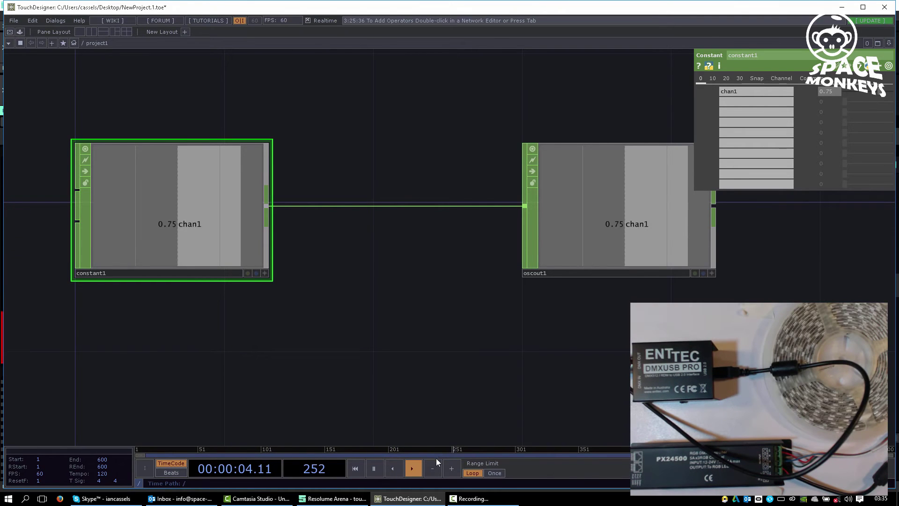
left_click(334, 499)
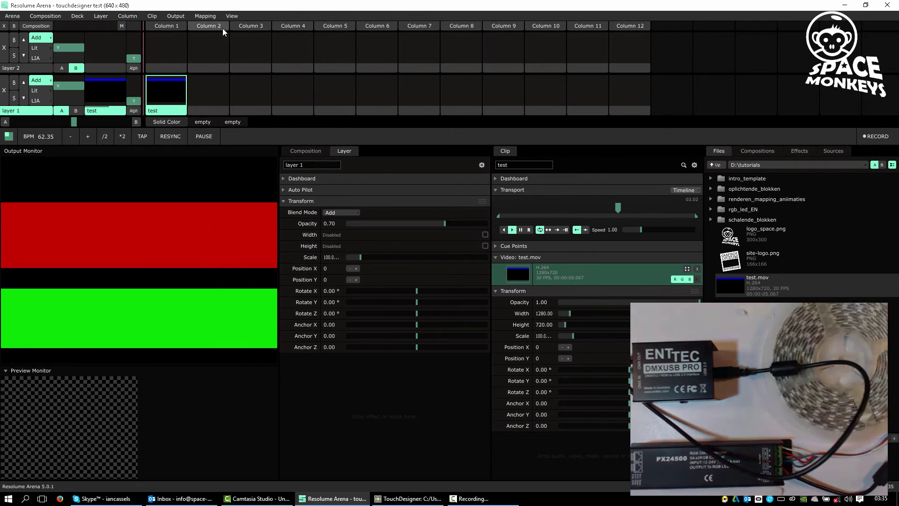
Step: Use the Application OSC Map to select the clip Transport address /activeclip/video/position/values
left_click(210, 17)
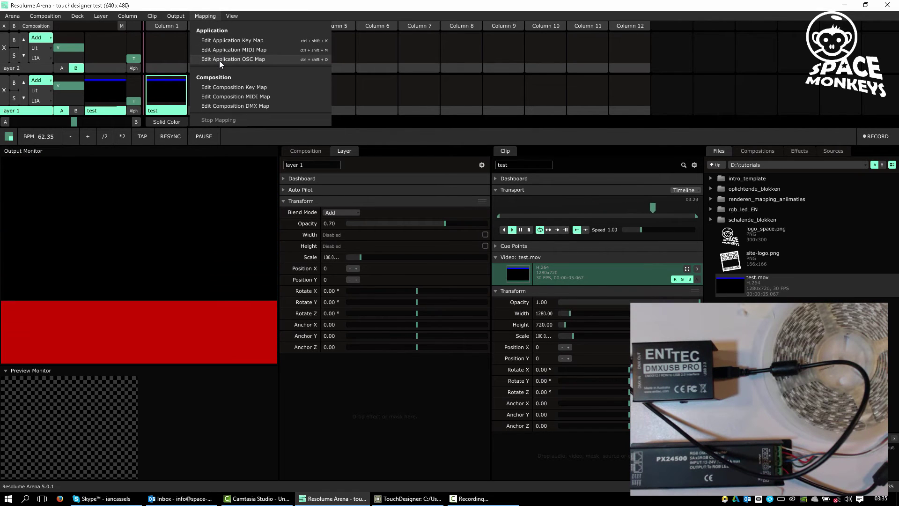
left_click(228, 59)
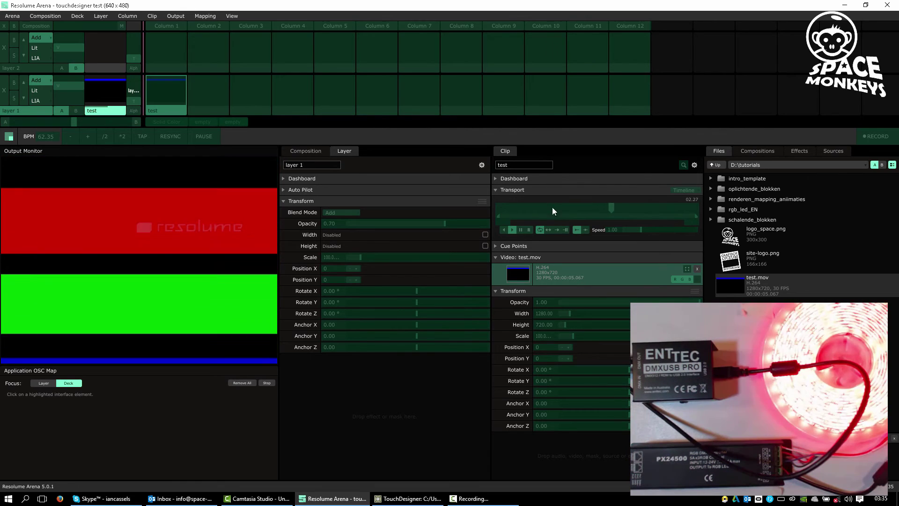
left_click(579, 215)
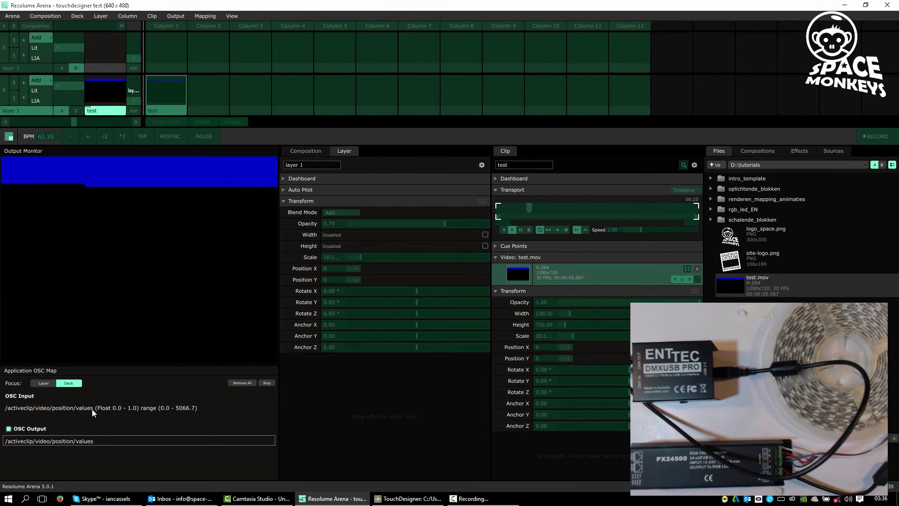
left_click_drag(74, 408, 10, 411)
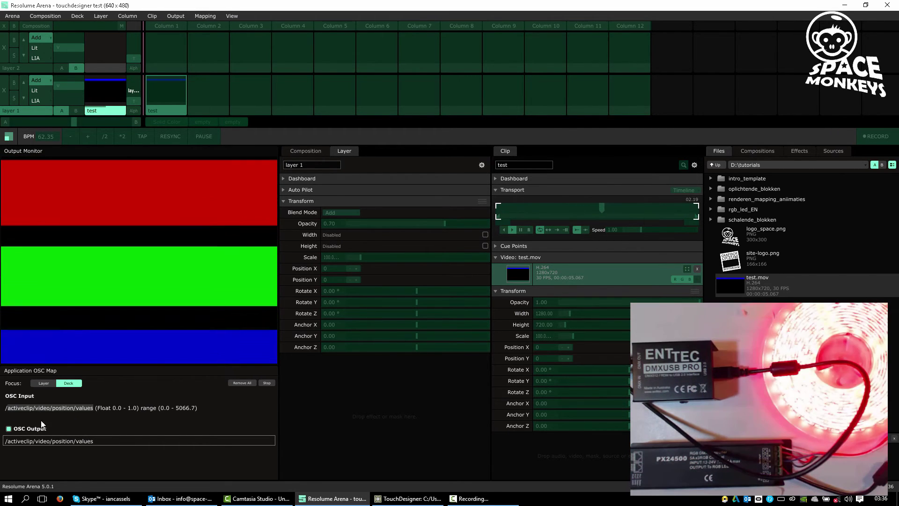
left_click(404, 499)
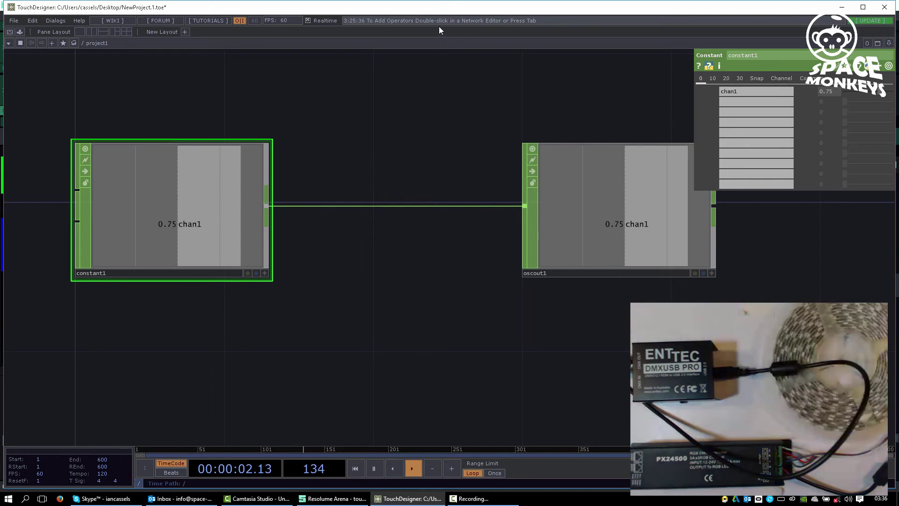
Step: Tile TouchDesigner on the left half and Resolume on the right half of the screen
double_click(440, 9)
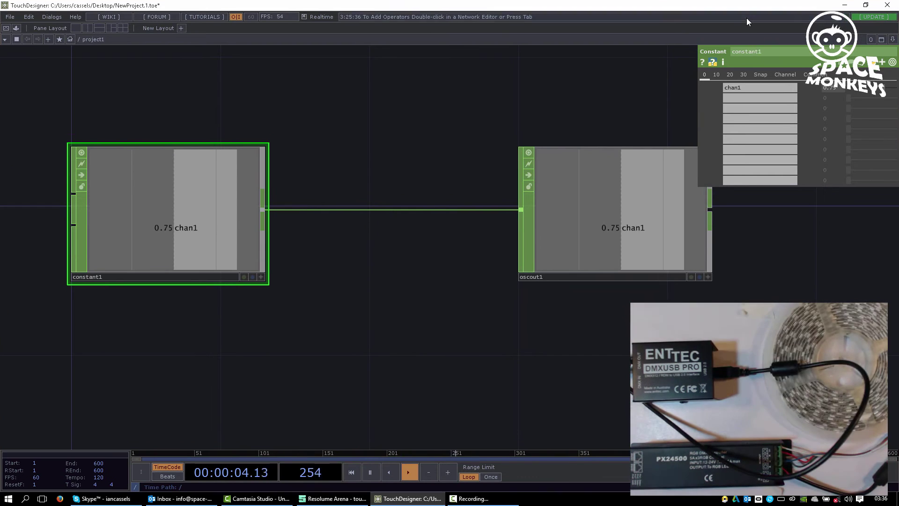
left_click(866, 6)
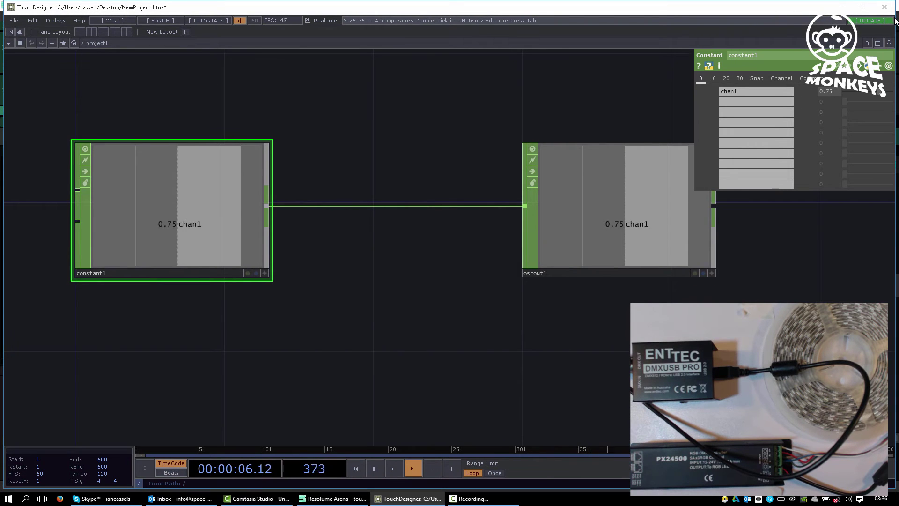
left_click_drag(896, 21, 427, 90)
left_click(574, 8)
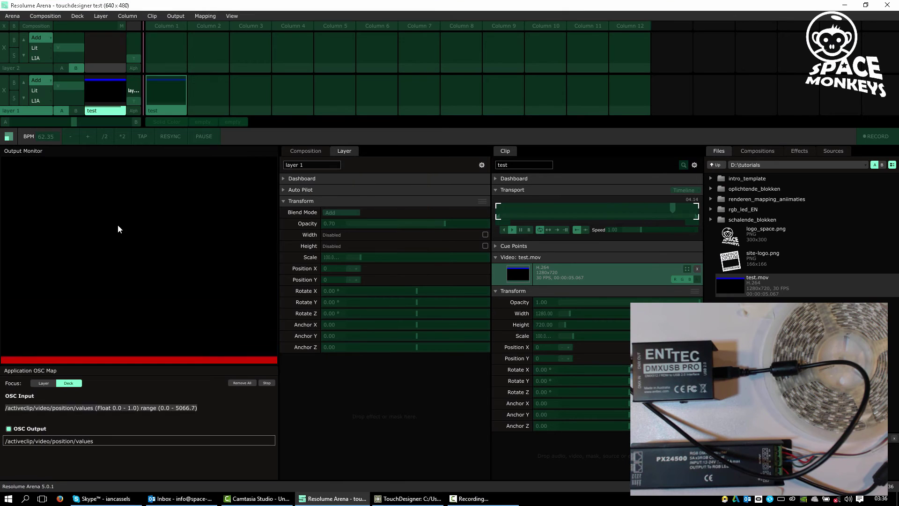
double_click(66, 6)
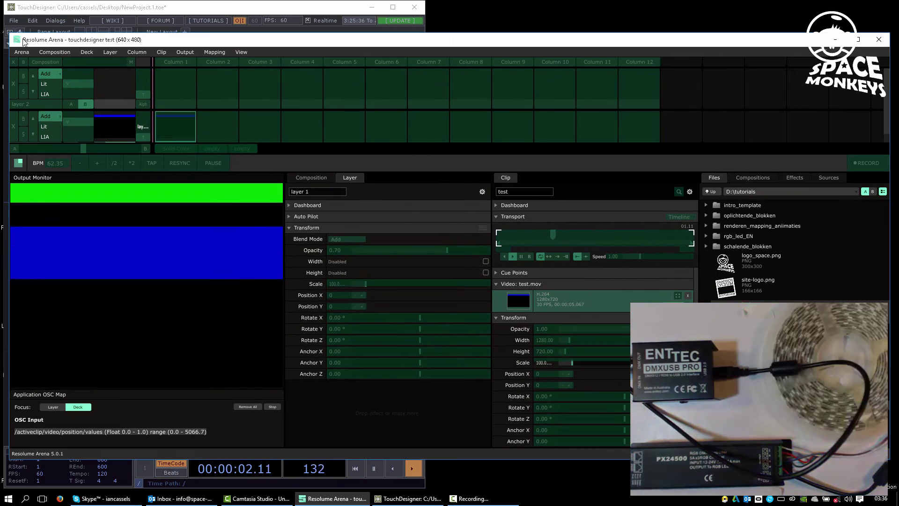
left_click_drag(30, 41, 431, 41)
left_click_drag(603, 17, 603, 10)
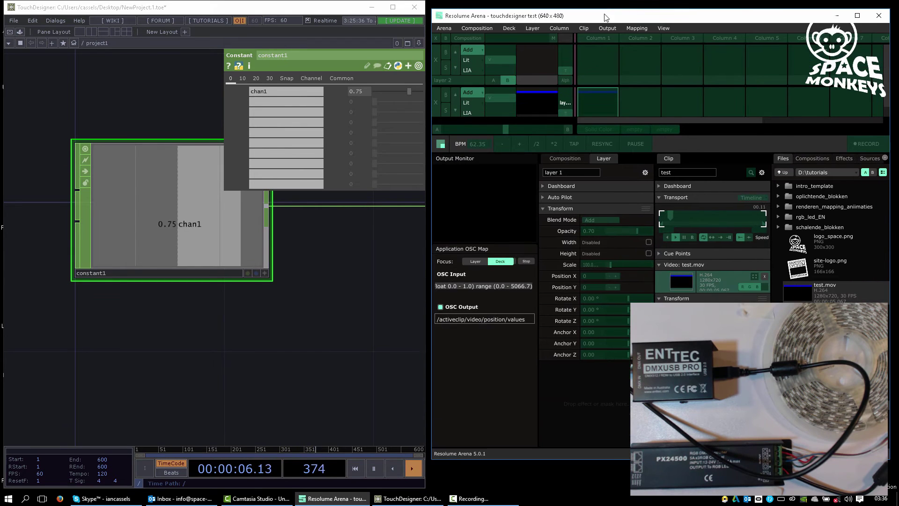
Step: Rename constant1's chan1 to the pasted path activeclipvideo/position/values
left_click_drag(205, 348, 227, 260)
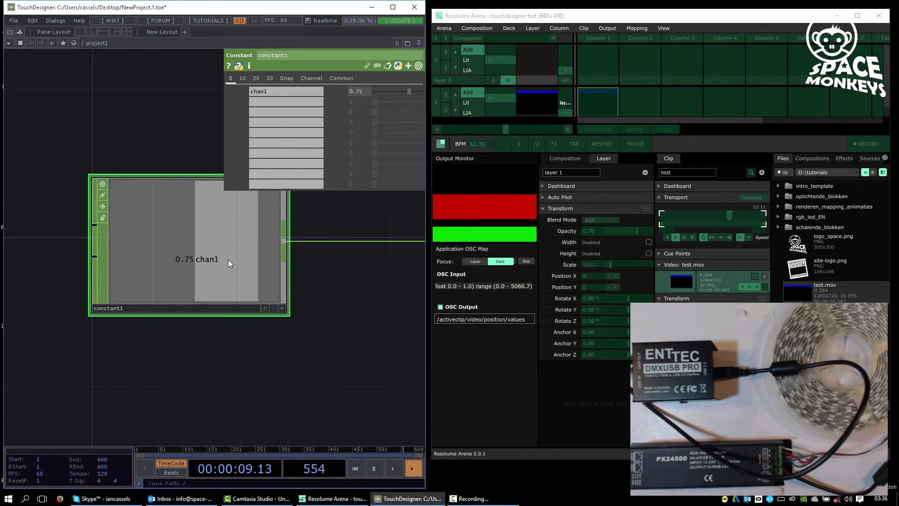
left_click(274, 92)
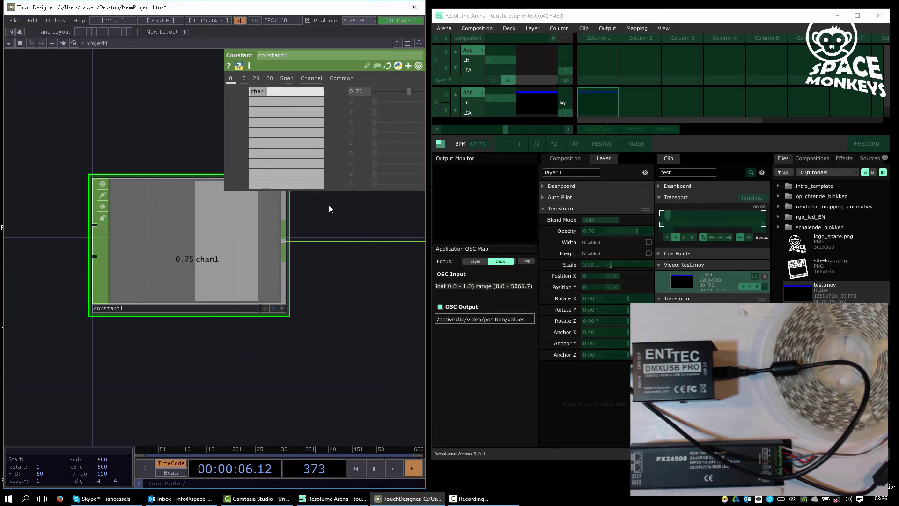
key("ctrl+v")
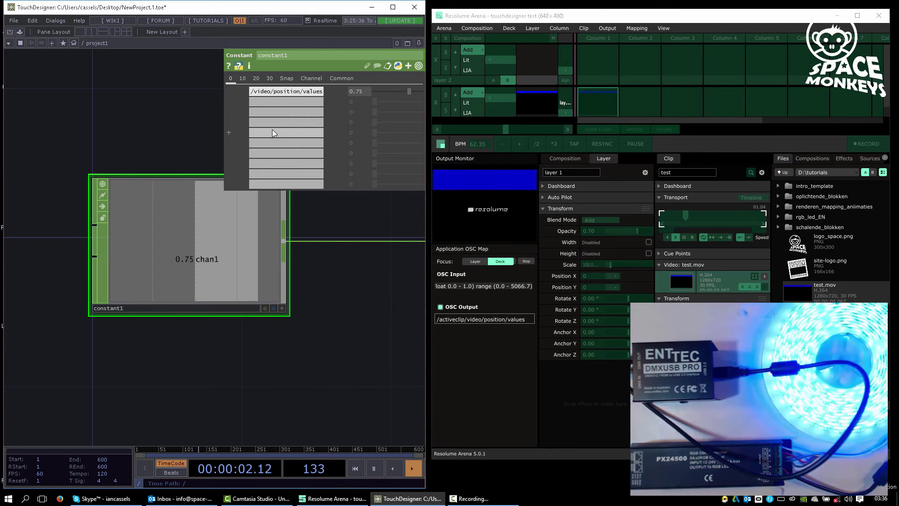
key("BackSpace")
key("Return")
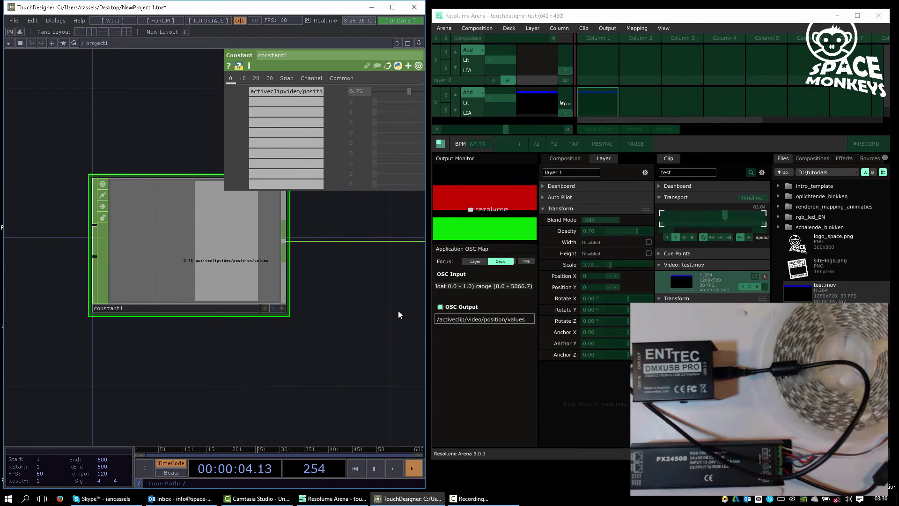
Step: Move constant1 next to oscout1 in the network
mouse_move(398, 311)
left_mouse_down()
mouse_move(207, 311)
mouse_move(189, 324)
mouse_move(390, 314)
left_mouse_up()
left_click_drag(78, 244, 261, 263)
left_click_drag(320, 389, 173, 269)
left_click_drag(95, 292, 213, 326)
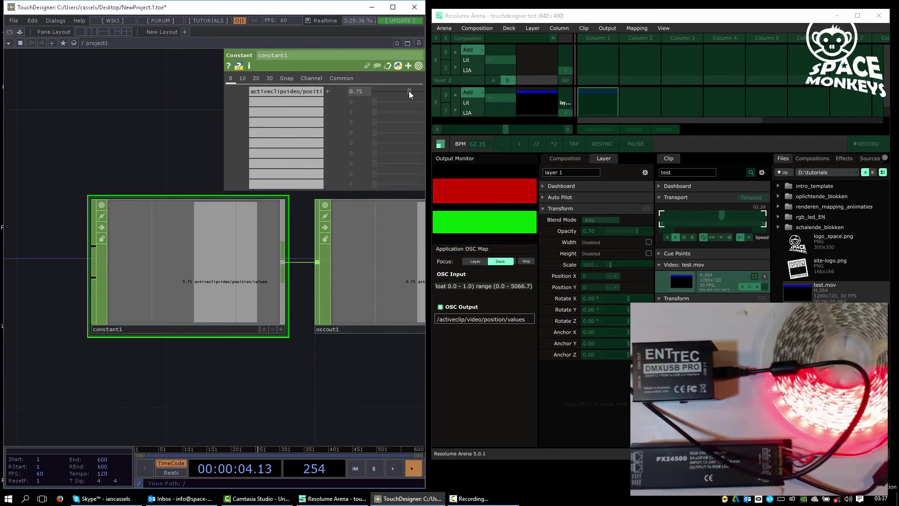
Step: Drag constant1's activeclip/video/position/values channel to 0.6, then widen the parameter panel to show the full name
left_click_drag(406, 92, 408, 93)
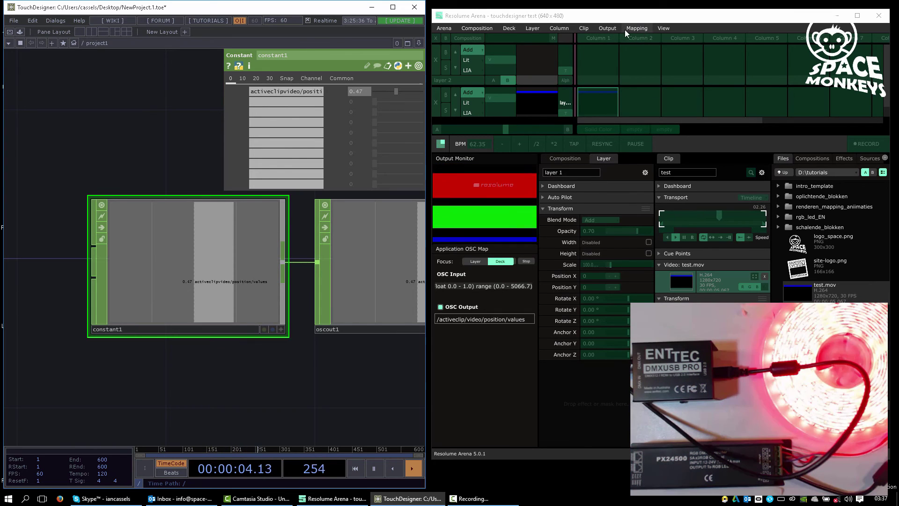
left_click(611, 29)
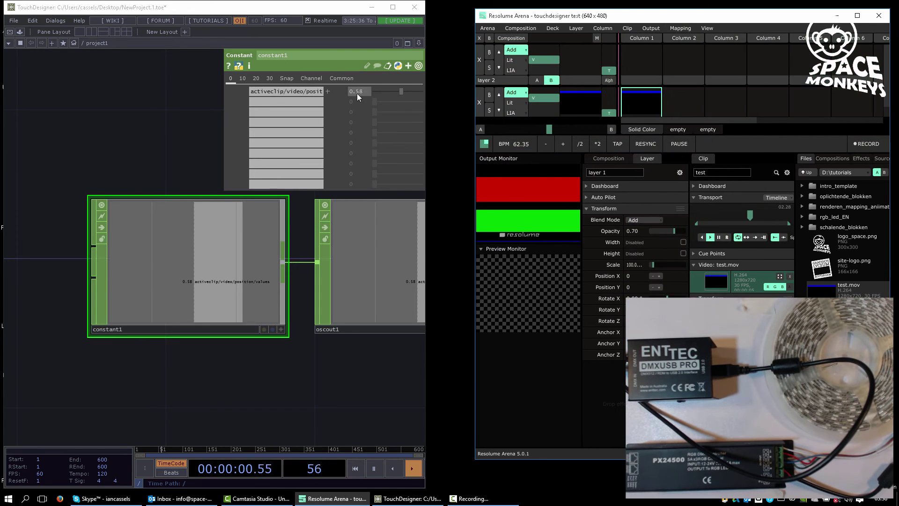
mouse_move(399, 92)
left_mouse_down()
mouse_move(390, 94)
mouse_move(414, 97)
mouse_move(403, 97)
left_mouse_up()
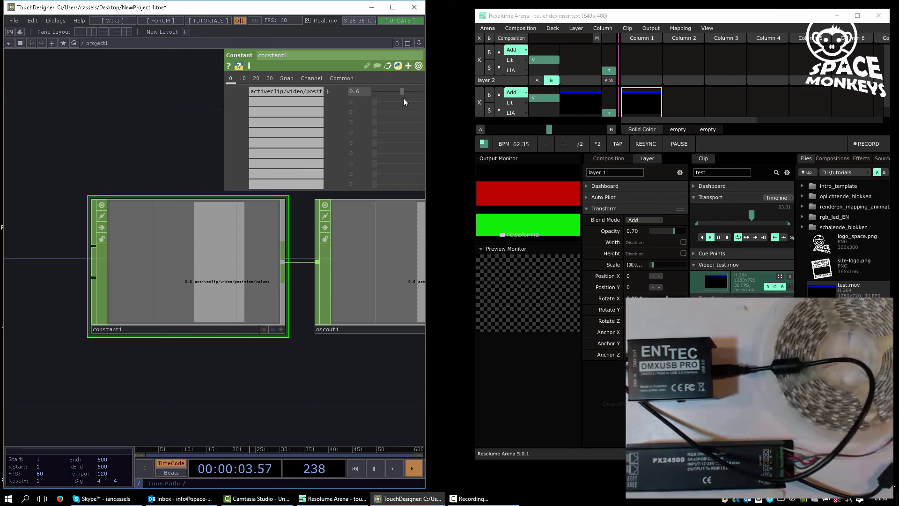
left_click(225, 140)
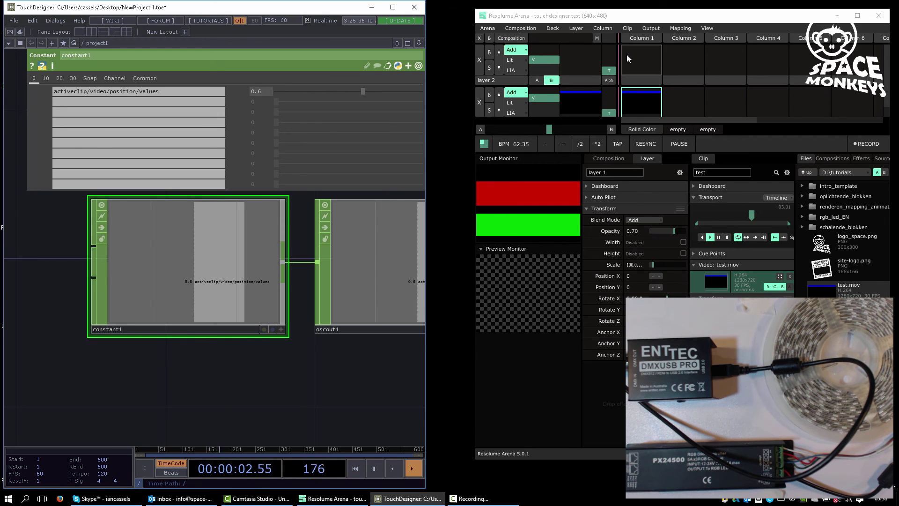
Step: Enter Resolume's application OSC mapping mode and select the clip Transport timeline to show /activeclip/video/position/values
left_click(674, 27)
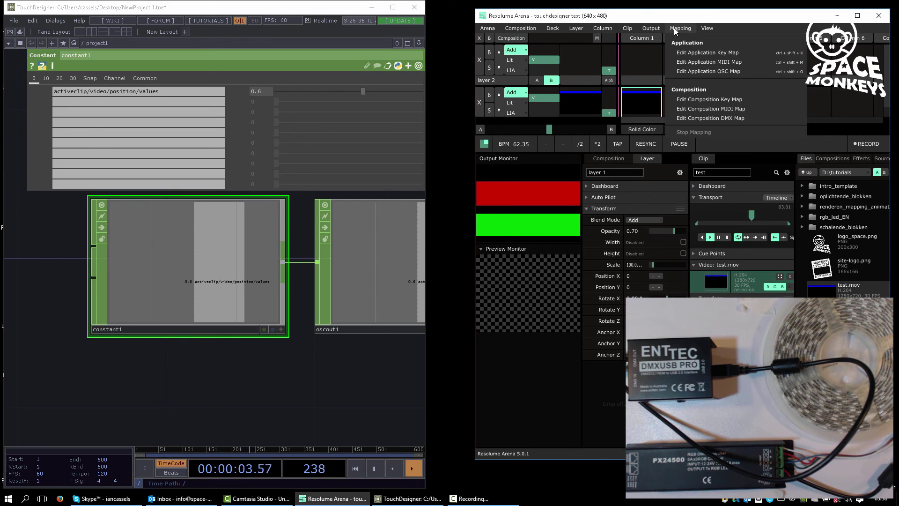
left_click(687, 71)
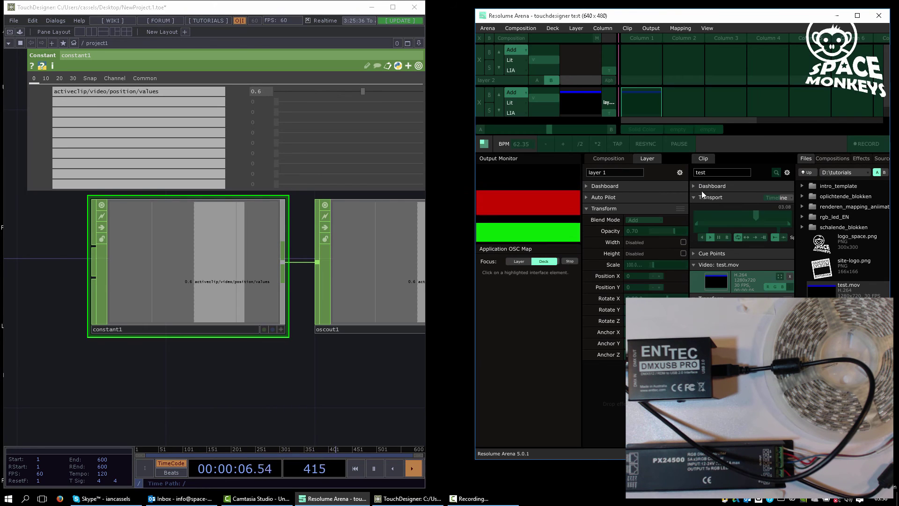
left_click(730, 218)
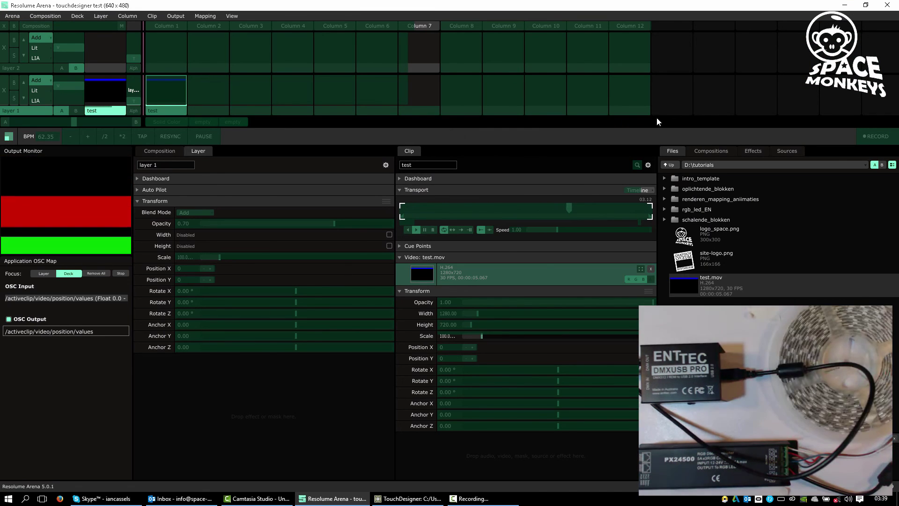
Step: Restore Resolume beside TouchDesigner on the right half and nudge constant1's value to 0.561
left_click(865, 5)
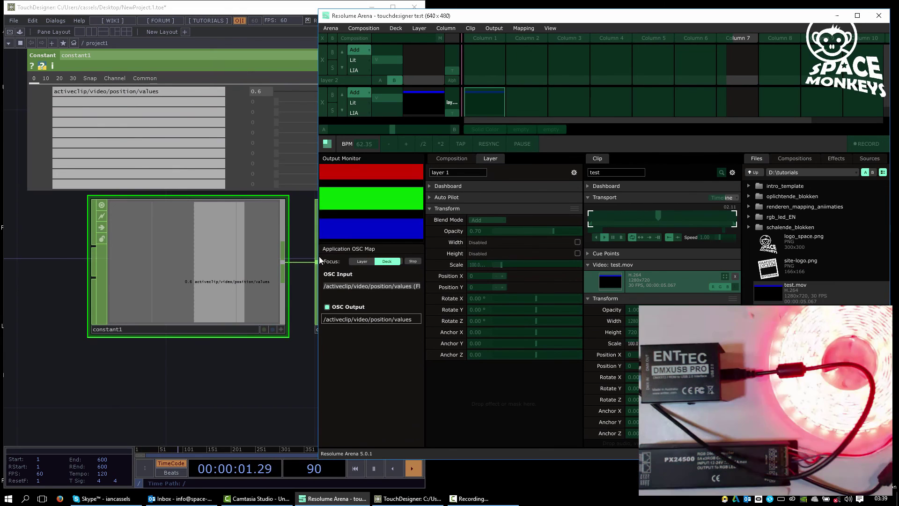
left_click_drag(333, 256, 498, 260)
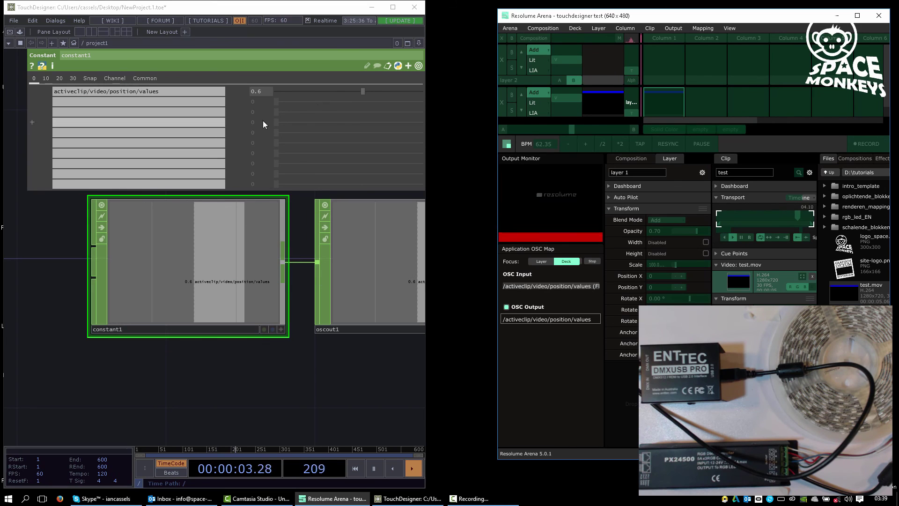
left_click(358, 97)
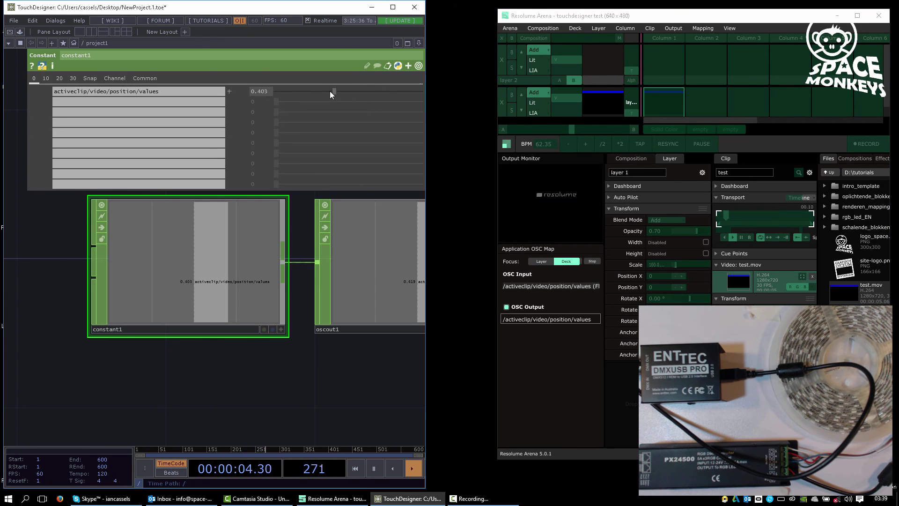
Step: Turn off Resolume's application OSC mapping mode via Mapping > Edit Application OSC Map
left_click(677, 29)
mouse_move(710, 27)
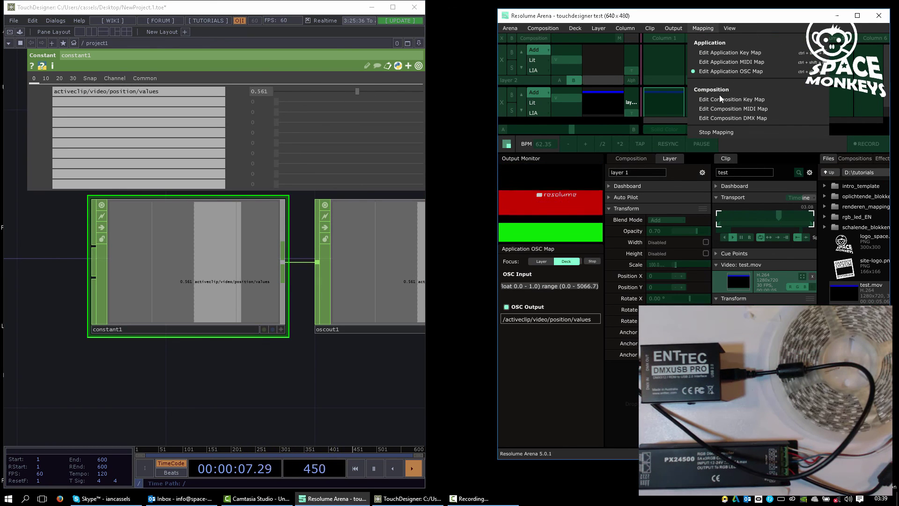
left_click(718, 71)
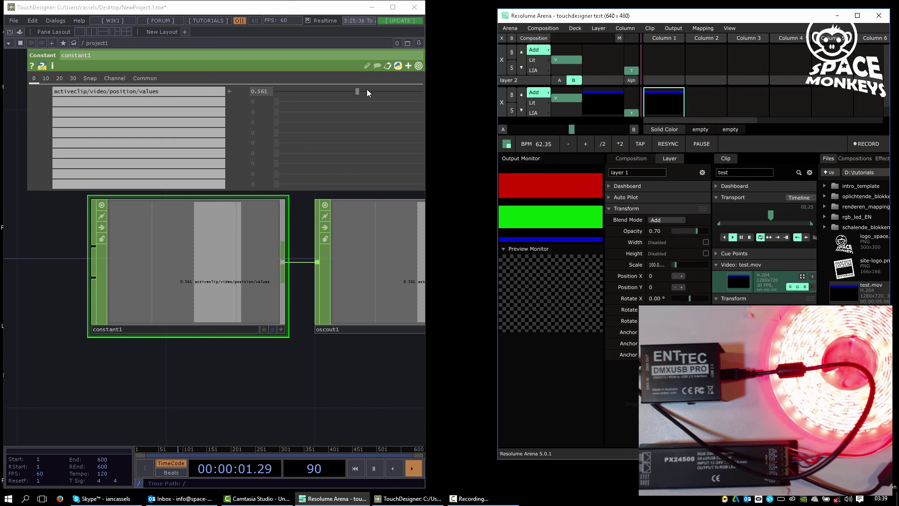
Step: Sweep constant1's value between about 0.39 and 0.73, scrubbing the clip until the LED strip glows green
left_click_drag(364, 91, 345, 134)
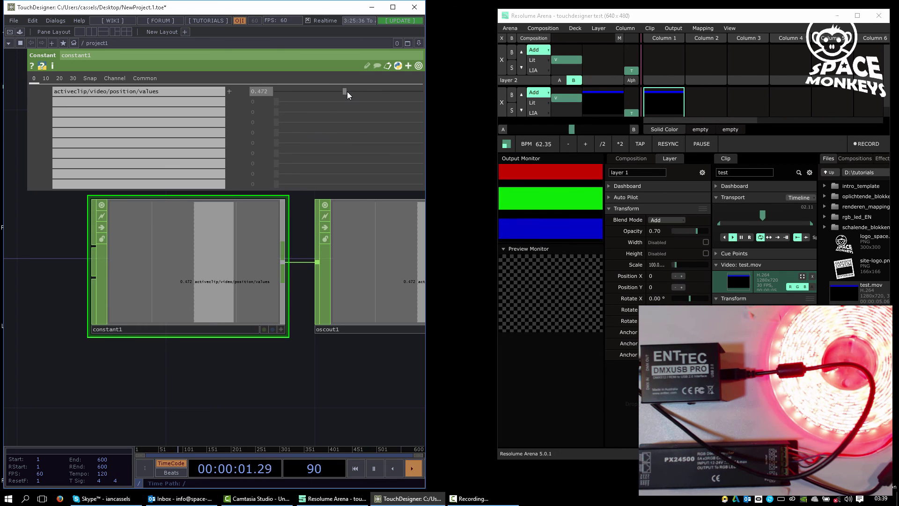
left_click_drag(346, 91, 364, 97)
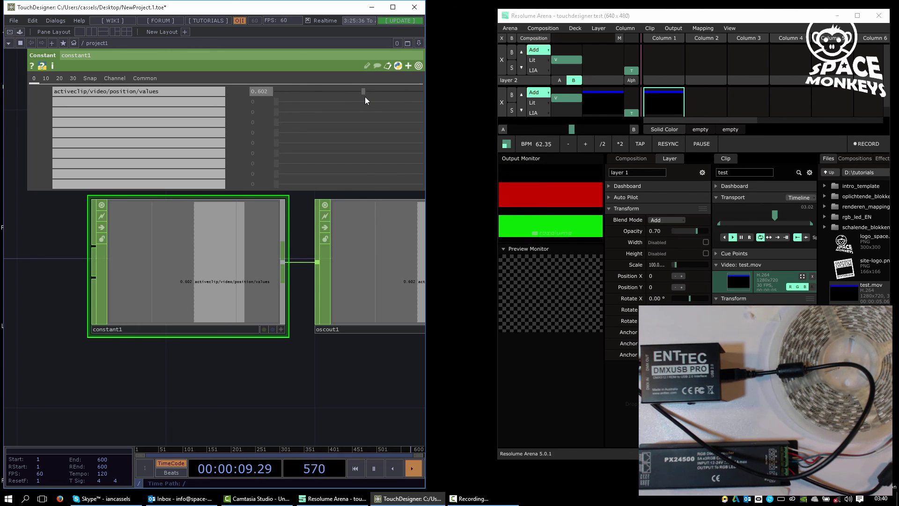
left_click_drag(365, 91, 335, 99)
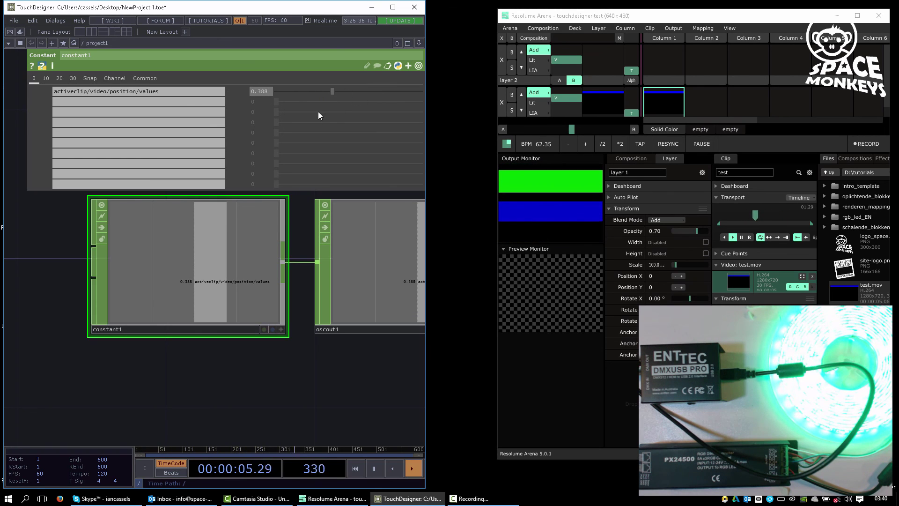